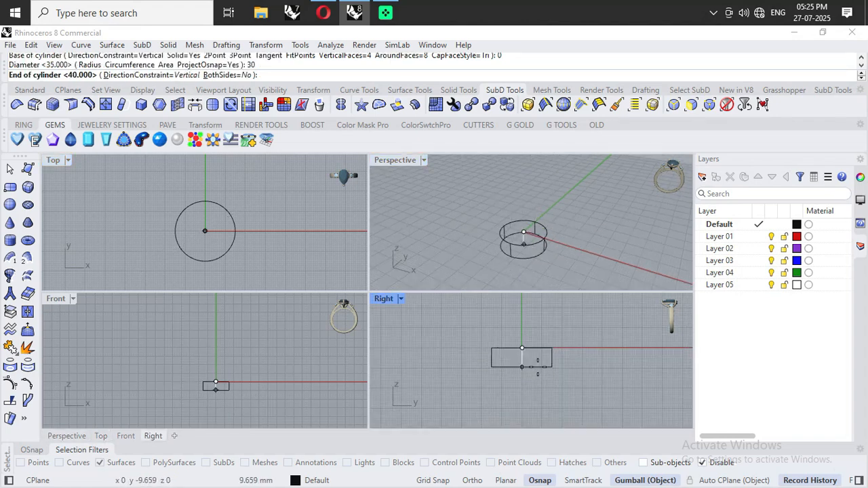
- Finish the SubD cylinder upward with a height of 35 mm
{"action": "scroll", "coordinate": [557, 312], "scroll_direction": "up", "scroll_amount": 4}
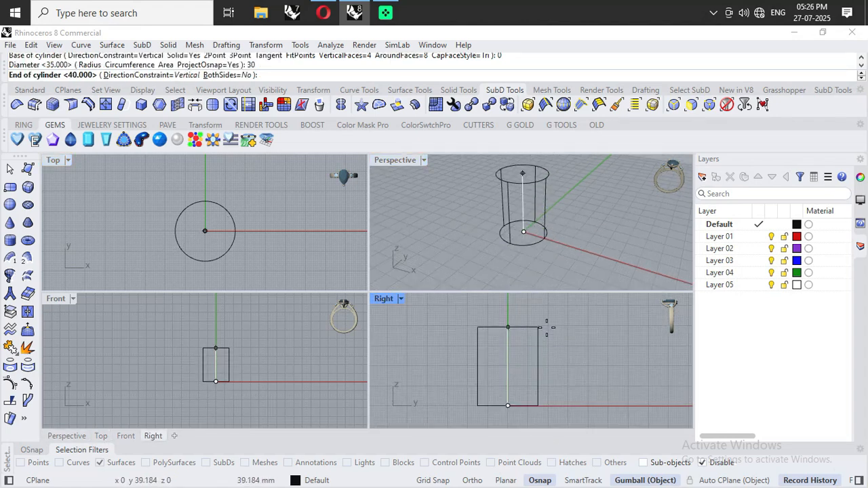
{"action": "type", "text": "35"}
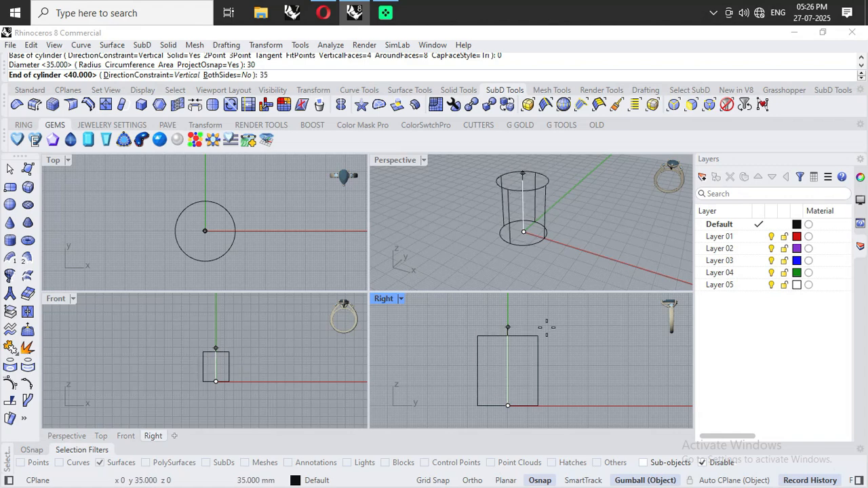
{"action": "key", "text": "Return"}
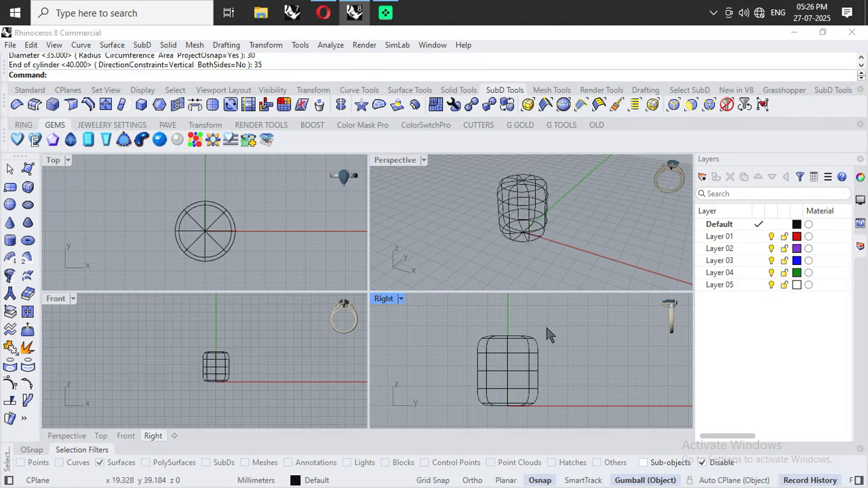
- In a maximized Front view, delete the SubD faces of the cylinder's top and bottom caps using the face selection filter
{"action": "double_click", "coordinate": [54, 299]}
{"action": "scroll", "coordinate": [441, 312], "scroll_direction": "up", "scroll_amount": 5}
{"action": "scroll", "coordinate": [513, 196], "scroll_direction": "down", "scroll_amount": 3}
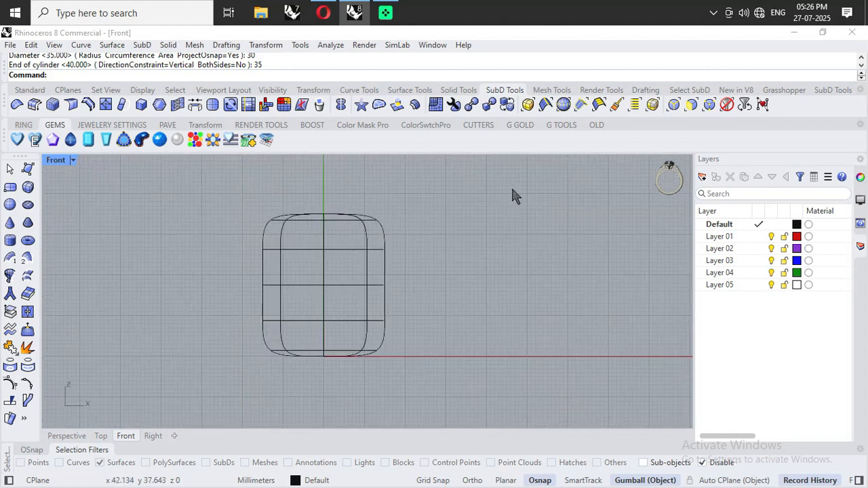
{"action": "left_click", "coordinate": [691, 106]}
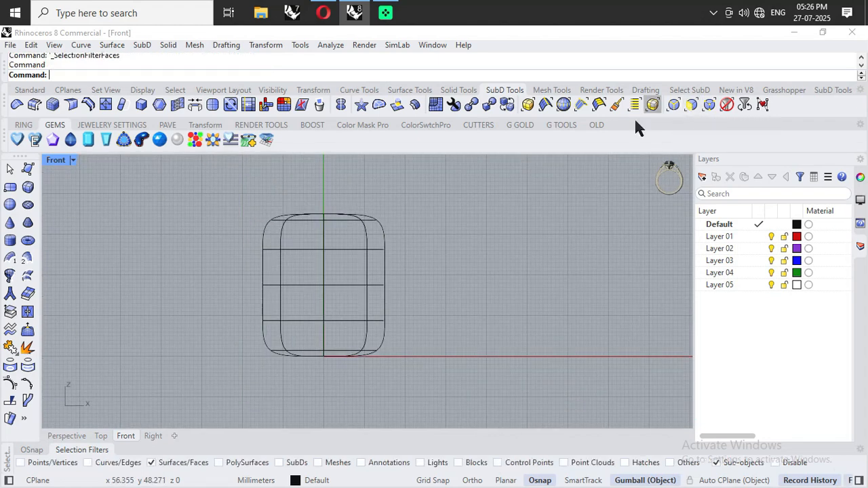
{"action": "left_click_drag", "start_coordinate": [220, 188], "coordinate": [434, 231]}
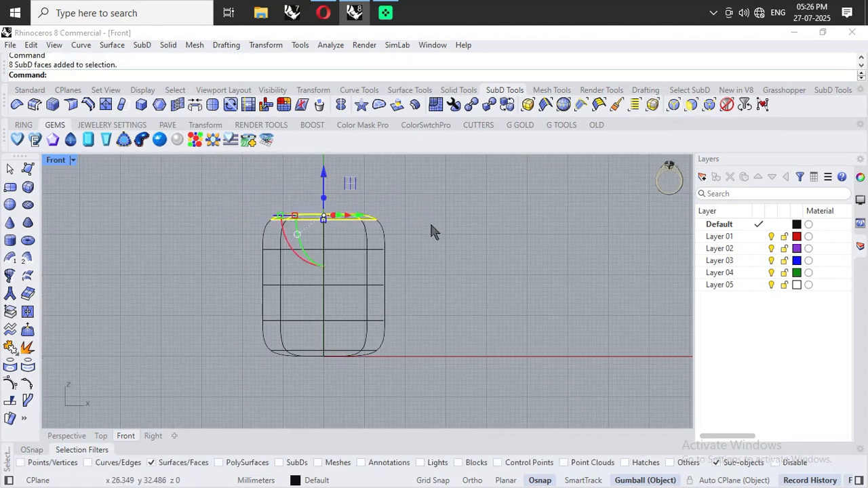
{"action": "key", "text": "Delete"}
{"action": "left_click_drag", "start_coordinate": [252, 345], "coordinate": [412, 380]}
{"action": "key", "text": "Delete"}
- Show the open cylinder in the Perspective view with the Shaded display mode
{"action": "left_click", "coordinate": [77, 437]}
{"action": "scroll", "coordinate": [282, 341], "scroll_direction": "down", "scroll_amount": 3}
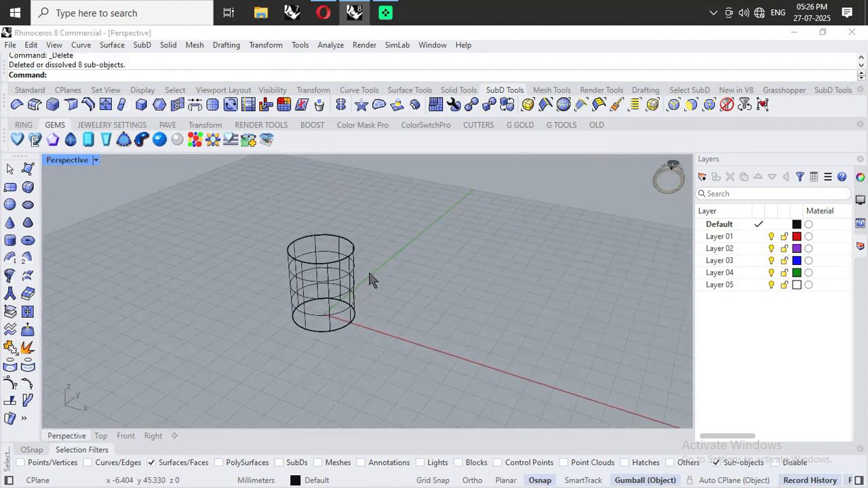
{"action": "scroll", "coordinate": [370, 278], "scroll_direction": "up", "scroll_amount": 5}
{"action": "left_click", "coordinate": [96, 160]}
{"action": "left_click", "coordinate": [152, 88]}
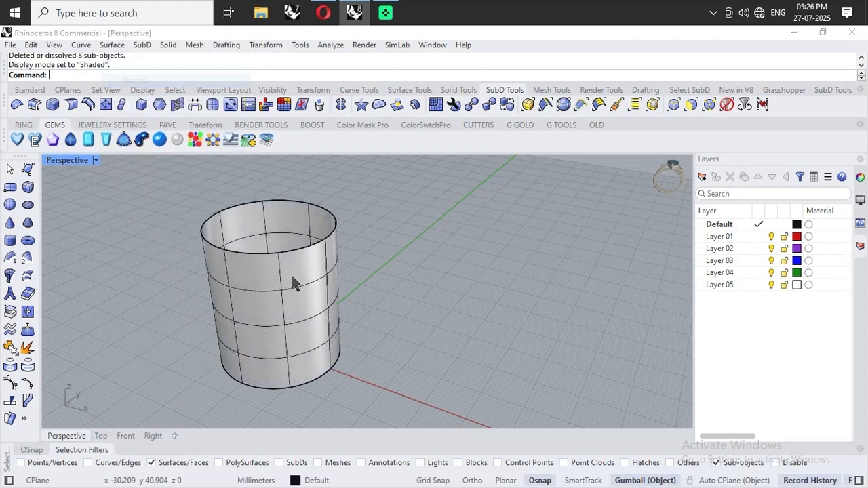
{"action": "scroll", "coordinate": [390, 355], "scroll_direction": "up", "scroll_amount": 1}
- Run CreateUVCrv on a single face in the cylinder's bottom row to generate its flat UV outline
{"action": "type", "text": "Cr"}
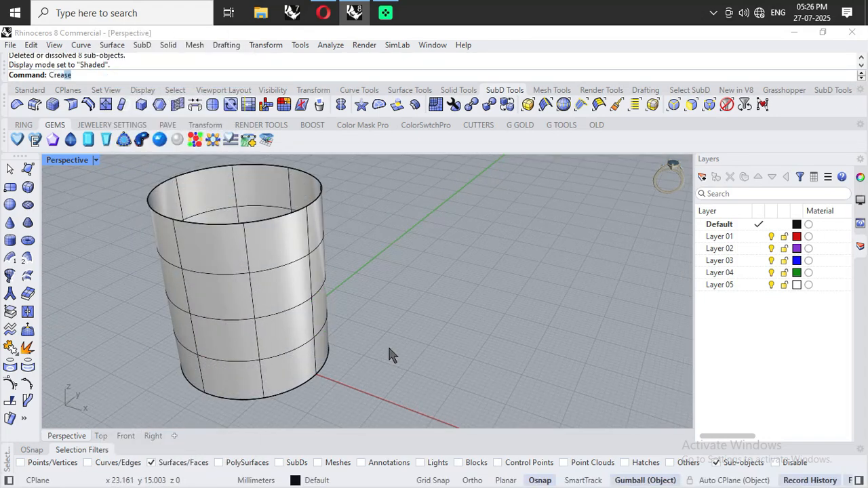
{"action": "type", "text": "eate"}
{"action": "key", "text": "Return"}
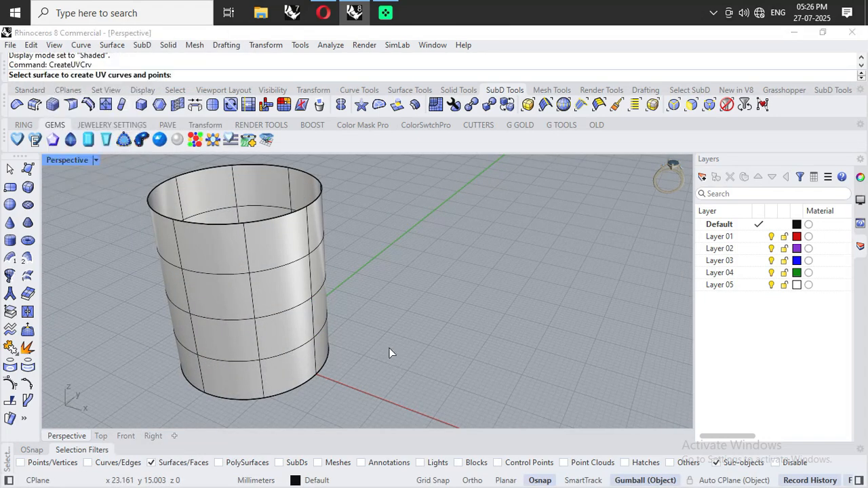
{"action": "left_click", "coordinate": [281, 364]}
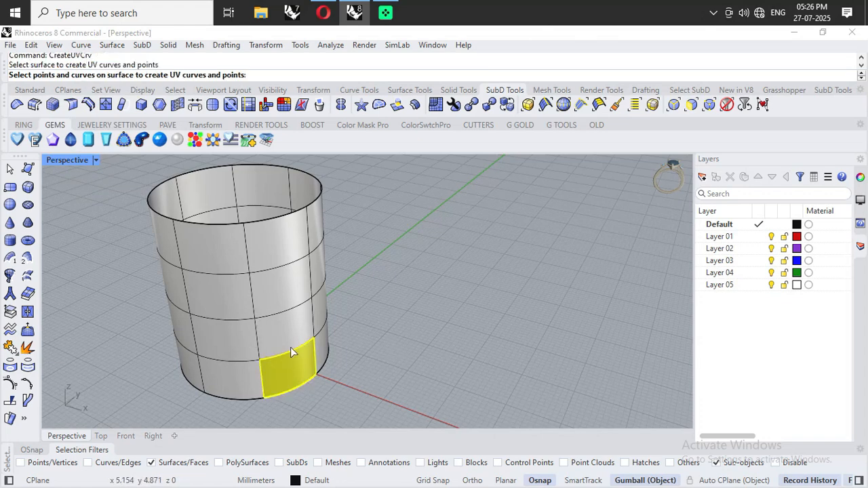
{"action": "right_click", "coordinate": [290, 348]}
{"action": "scroll", "coordinate": [248, 282], "scroll_direction": "down", "scroll_amount": 6}
{"action": "scroll", "coordinate": [297, 362], "scroll_direction": "up", "scroll_amount": 7}
{"action": "scroll", "coordinate": [298, 369], "scroll_direction": "down", "scroll_amount": 4}
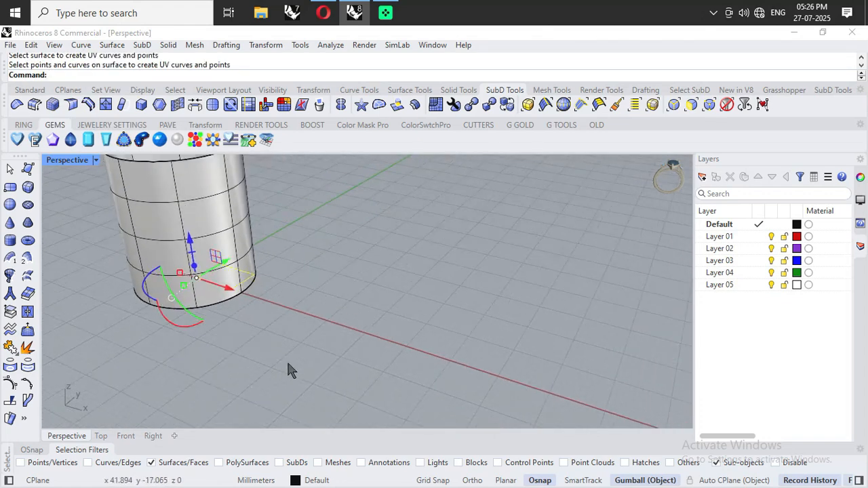
- Move the UV outline rectangle along the X axis, clear of the cylinder
{"action": "left_click_drag", "start_coordinate": [248, 334], "coordinate": [379, 361]}
{"action": "left_click", "coordinate": [396, 372]}
{"action": "right_click_drag", "start_coordinate": [396, 372], "coordinate": [376, 362]}
{"action": "scroll", "coordinate": [368, 338], "scroll_direction": "up", "scroll_amount": 10}
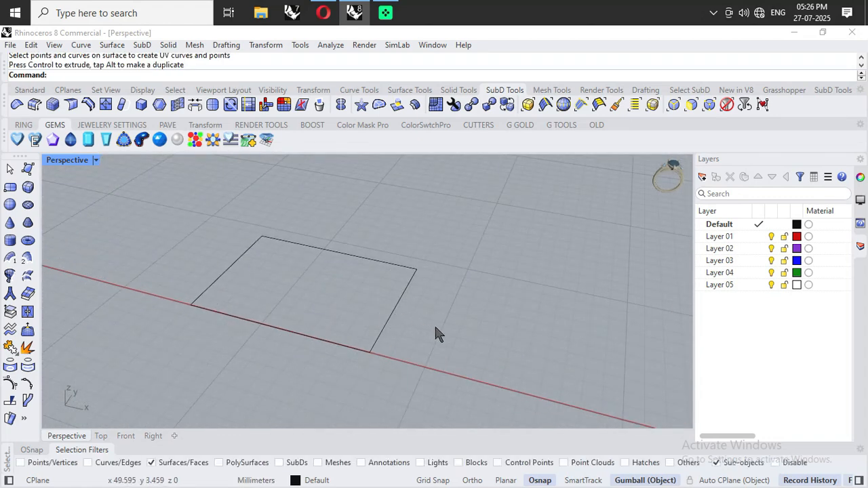
- Toggle the cylinder's SubD display to flat and back to smooth
{"action": "scroll", "coordinate": [389, 333], "scroll_direction": "down", "scroll_amount": 4}
{"action": "scroll", "coordinate": [333, 344], "scroll_direction": "down", "scroll_amount": 5}
{"action": "scroll", "coordinate": [390, 385], "scroll_direction": "up", "scroll_amount": 2}
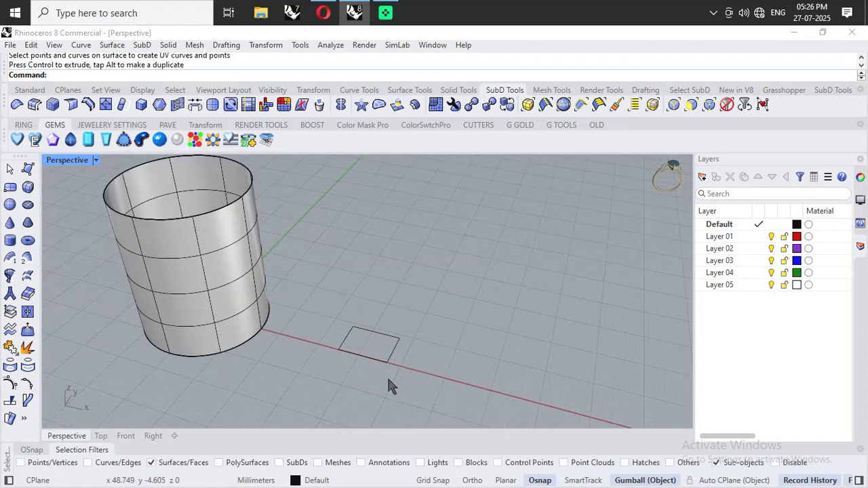
{"action": "key", "text": "Tab"}
{"action": "key", "text": "Tab"}
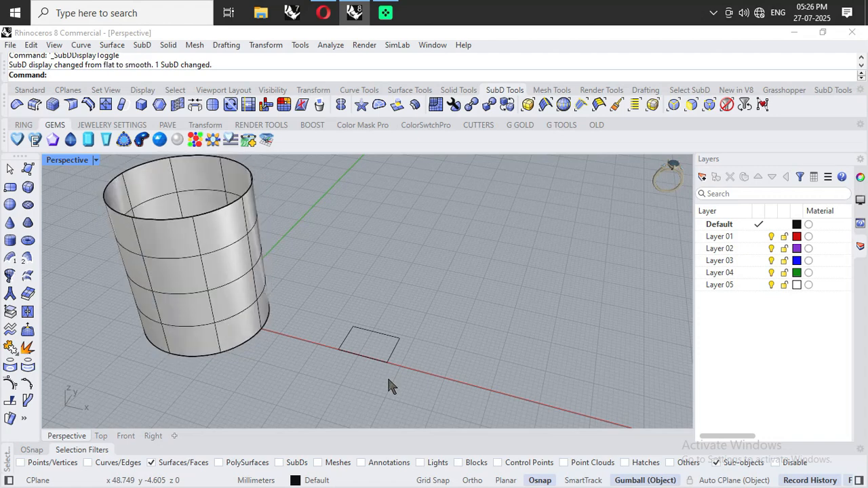
- Create a corner-to-corner plane snapped to two opposite corners of the UV outline rectangle
{"action": "left_click", "coordinate": [30, 90]}
{"action": "scroll", "coordinate": [406, 372], "scroll_direction": "up", "scroll_amount": 4}
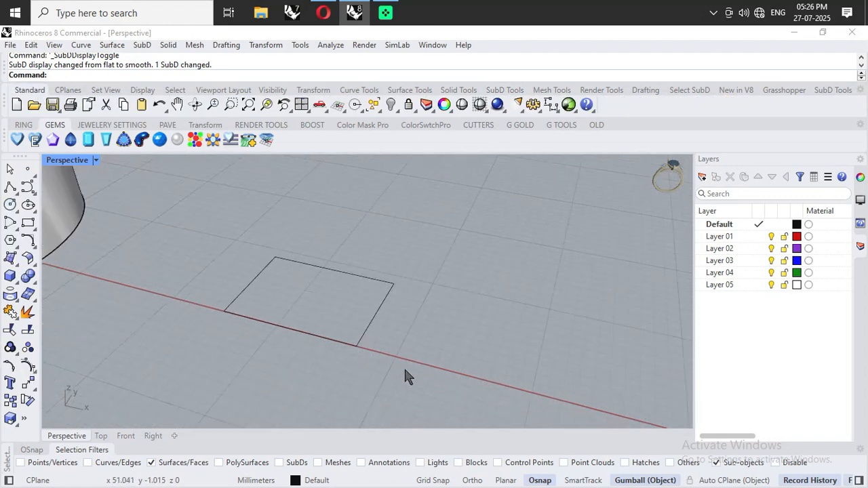
{"action": "left_click", "coordinate": [113, 46]}
{"action": "mouse_move", "coordinate": [126, 61]}
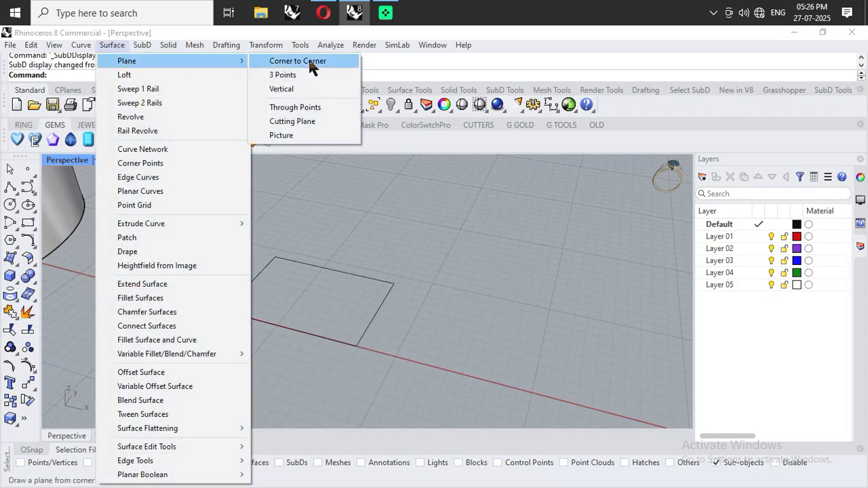
{"action": "left_click", "coordinate": [299, 61]}
{"action": "left_click", "coordinate": [275, 257]}
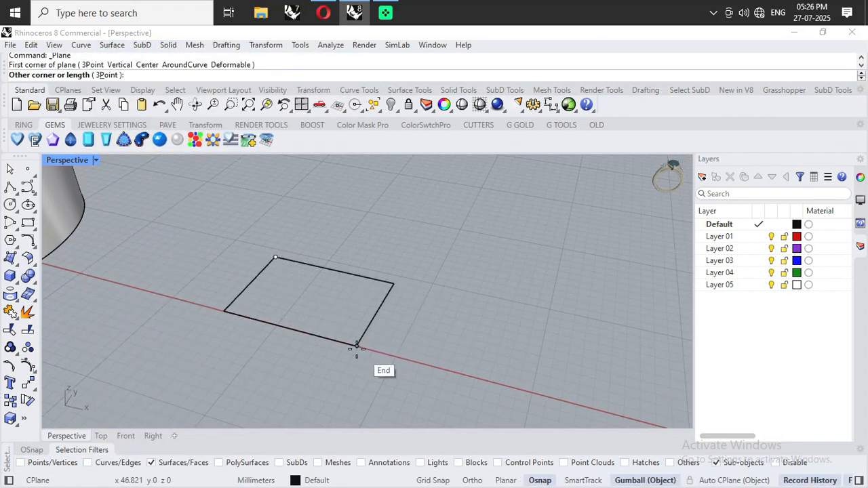
{"action": "left_click", "coordinate": [356, 345]}
{"action": "scroll", "coordinate": [459, 301], "scroll_direction": "down", "scroll_amount": 5}
{"action": "scroll", "coordinate": [499, 339], "scroll_direction": "up", "scroll_amount": 5}
- Rebuild the plane with 50 points and degree 3 in both U and V, keeping the input surface
{"action": "left_click", "coordinate": [398, 316]}
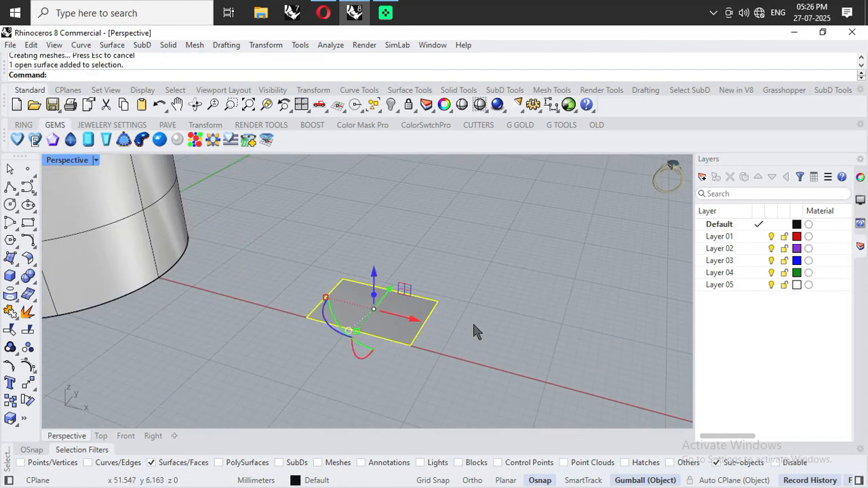
{"action": "type", "text": "Rebuild"}
{"action": "key", "text": "Down"}
{"action": "key", "text": "Up"}
{"action": "key", "text": "Return"}
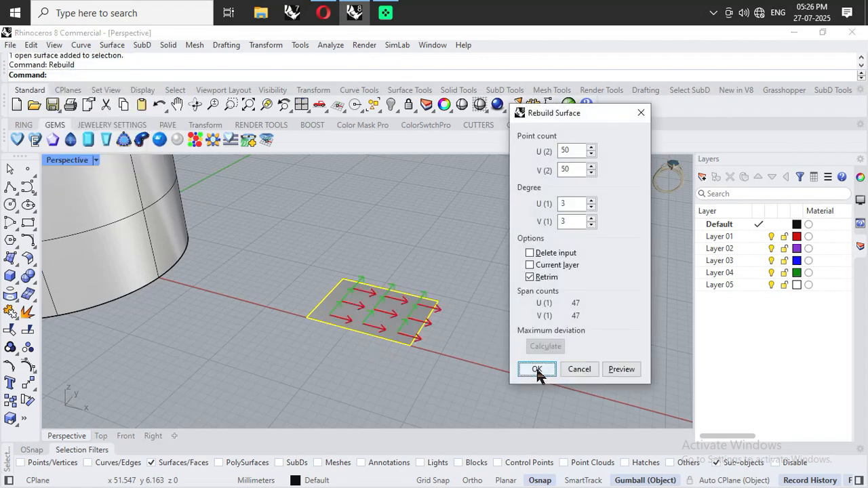
{"action": "left_click", "coordinate": [573, 169]}
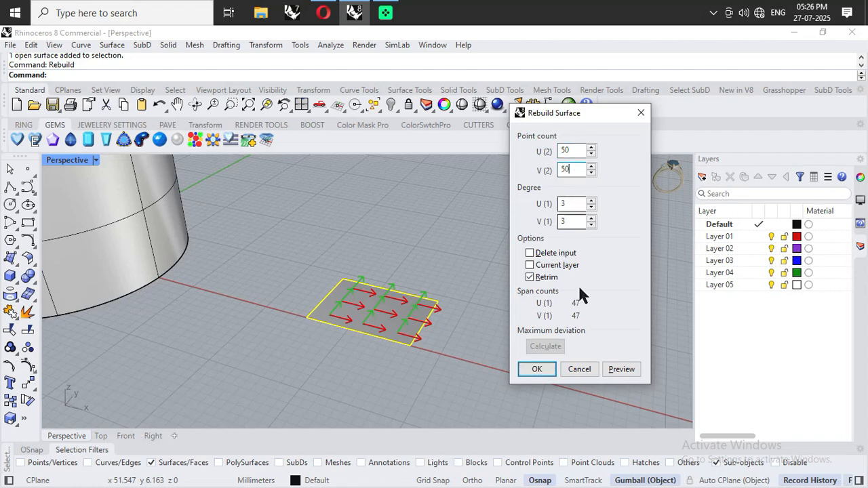
{"action": "left_click", "coordinate": [537, 369]}
- Select one of the two overlapping plane surfaces and turn on its control points with PointsOn
{"action": "scroll", "coordinate": [434, 321], "scroll_direction": "up", "scroll_amount": 5}
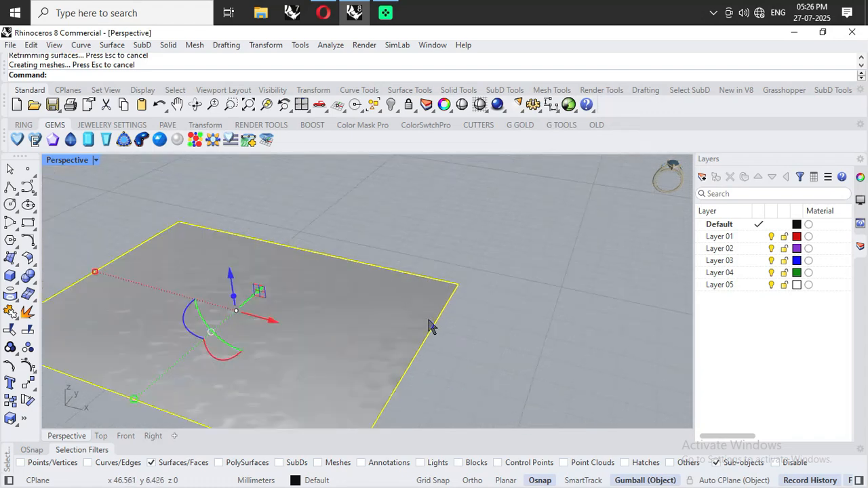
{"action": "scroll", "coordinate": [392, 325], "scroll_direction": "down", "scroll_amount": 3}
{"action": "right_click_drag", "start_coordinate": [393, 341], "coordinate": [382, 294]}
{"action": "left_click", "coordinate": [384, 297]}
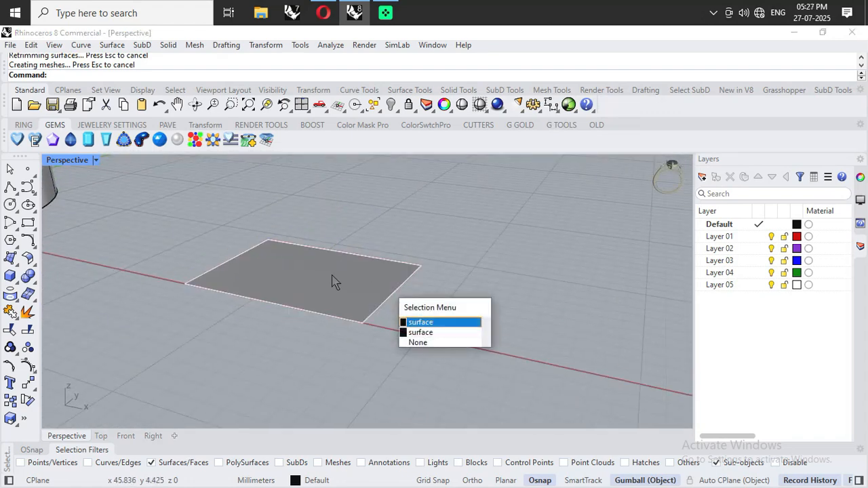
{"action": "left_click", "coordinate": [430, 331]}
{"action": "right_click_drag", "start_coordinate": [407, 340], "coordinate": [413, 337]}
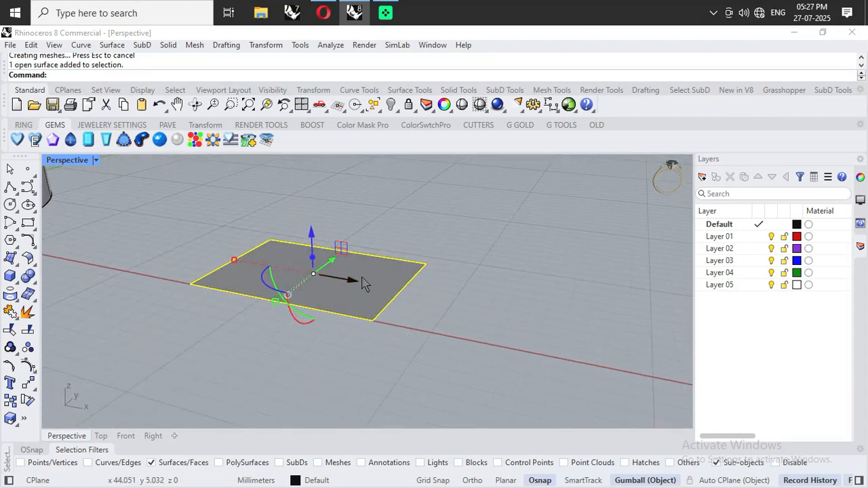
{"action": "scroll", "coordinate": [346, 245], "scroll_direction": "up", "scroll_amount": 3}
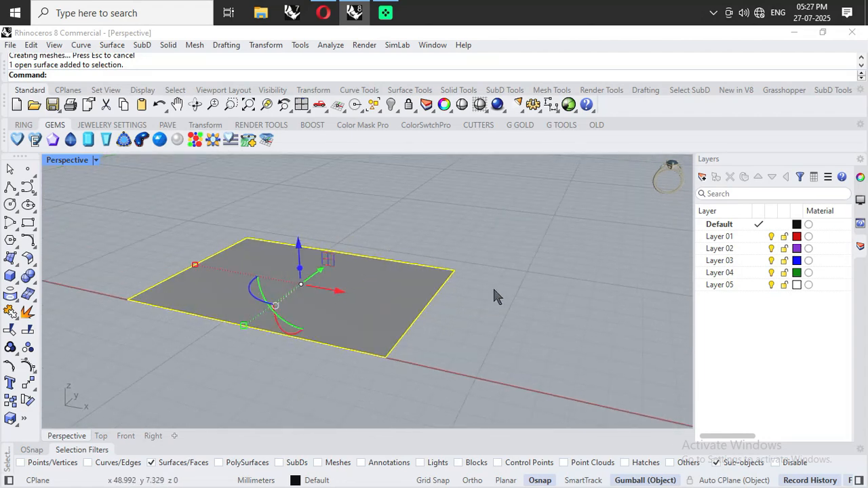
{"action": "type", "text": "Points"}
{"action": "key", "text": "Down"}
{"action": "key", "text": "Down"}
{"action": "key", "text": "Down"}
{"action": "key", "text": "Down"}
{"action": "key", "text": "Up"}
{"action": "key", "text": "Return"}
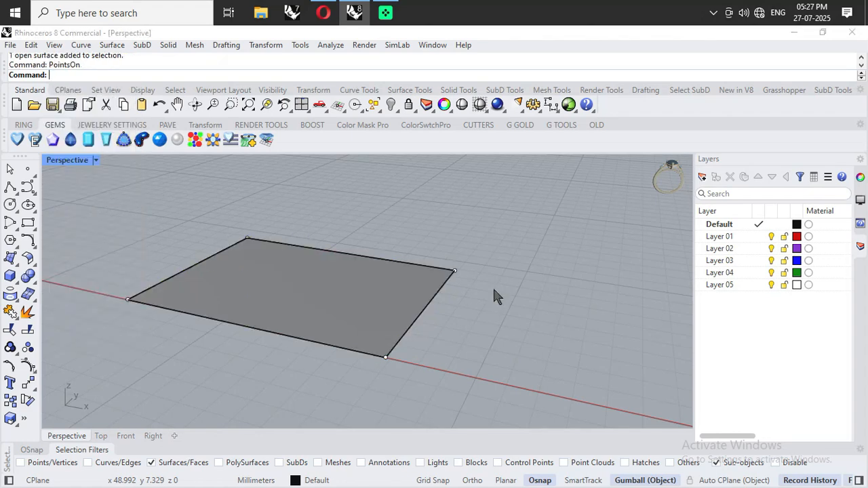
- Select the original four-point plane from the overlapping surfaces and hide it
{"action": "right_click_drag", "start_coordinate": [493, 323], "coordinate": [422, 300]}
{"action": "left_click", "coordinate": [375, 315]}
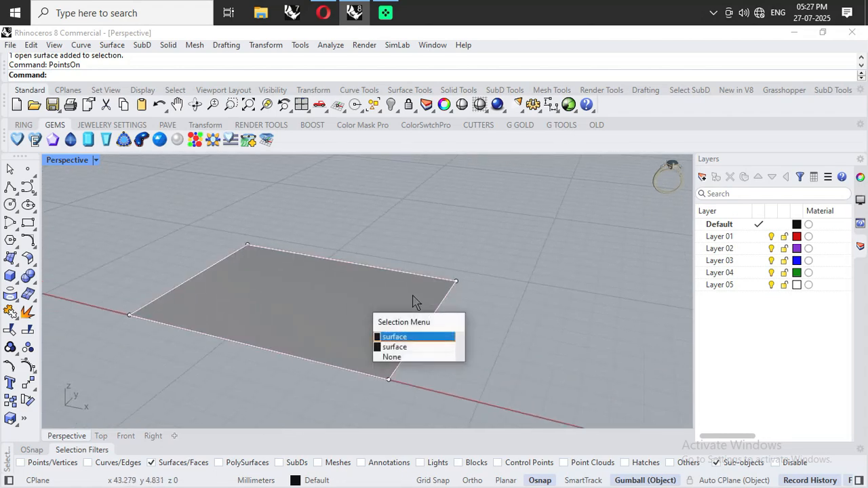
{"action": "left_click", "coordinate": [415, 337]}
{"action": "key", "text": "ctrl+h"}
- Rebuild the remaining visible plane surface again, using a 50 by 50 point count and degree 3
{"action": "left_click", "coordinate": [368, 313]}
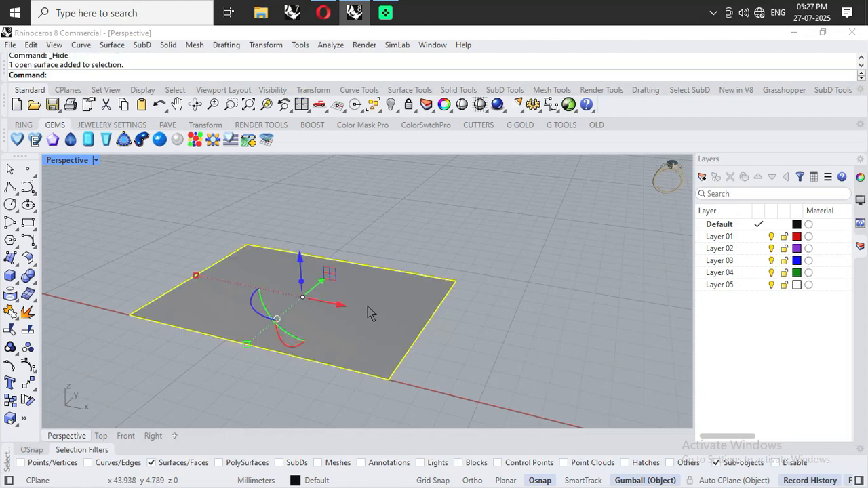
{"action": "type", "text": "Rebuild"}
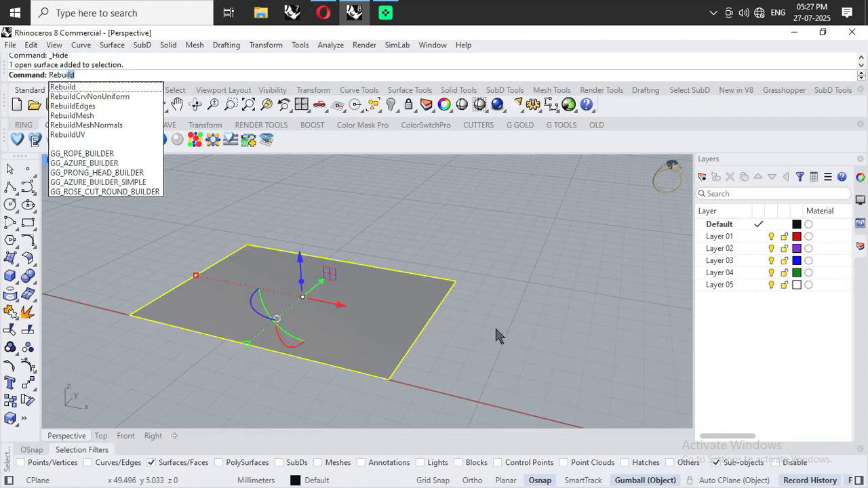
{"action": "key", "text": "Return"}
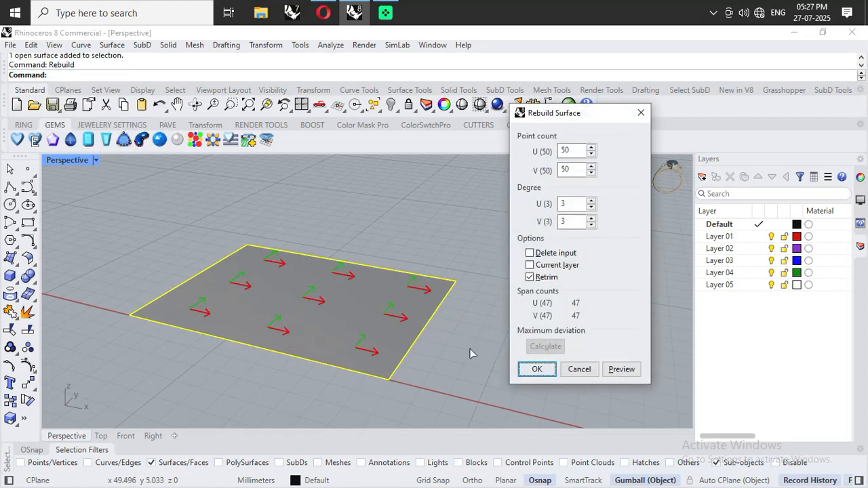
{"action": "left_click", "coordinate": [537, 370]}
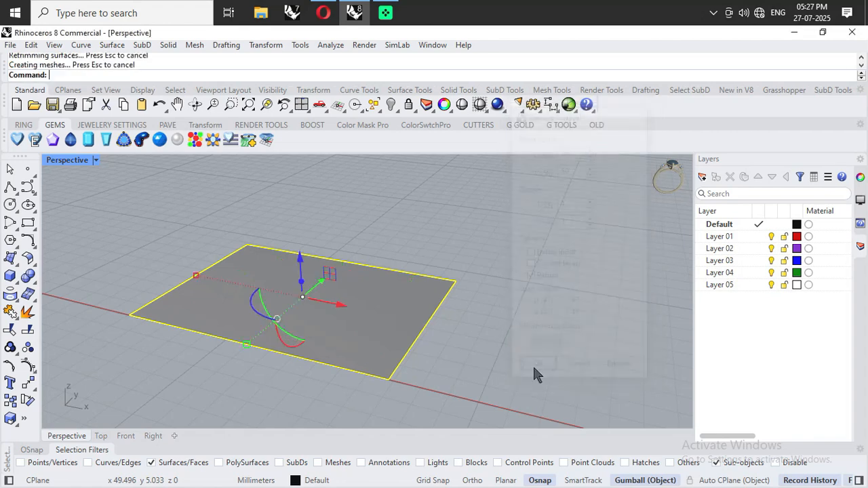
{"action": "scroll", "coordinate": [461, 306], "scroll_direction": "down", "scroll_amount": 2}
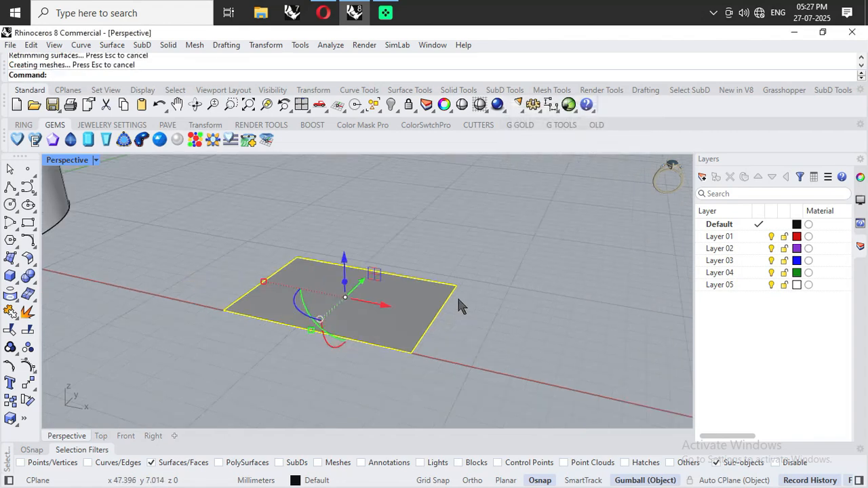
- Turn on the control points of the rebuilt surface with PointsOn
{"action": "type", "text": "Point"}
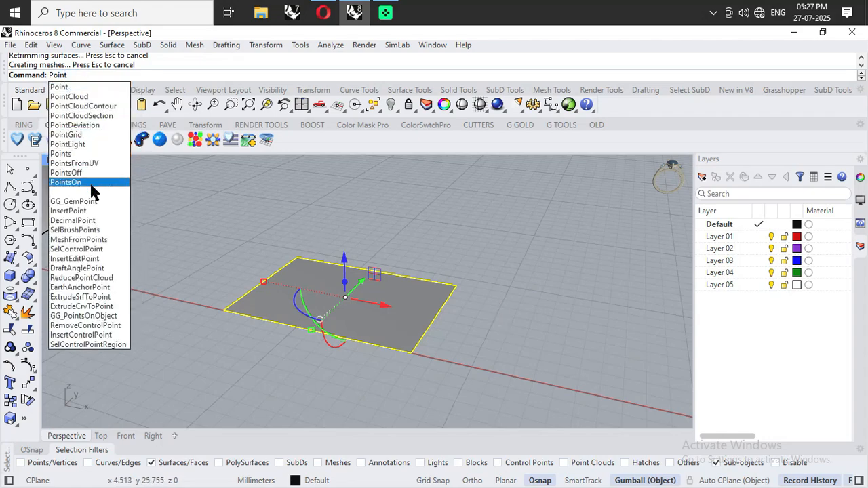
{"action": "left_click", "coordinate": [91, 184]}
{"action": "scroll", "coordinate": [382, 319], "scroll_direction": "up", "scroll_amount": 3}
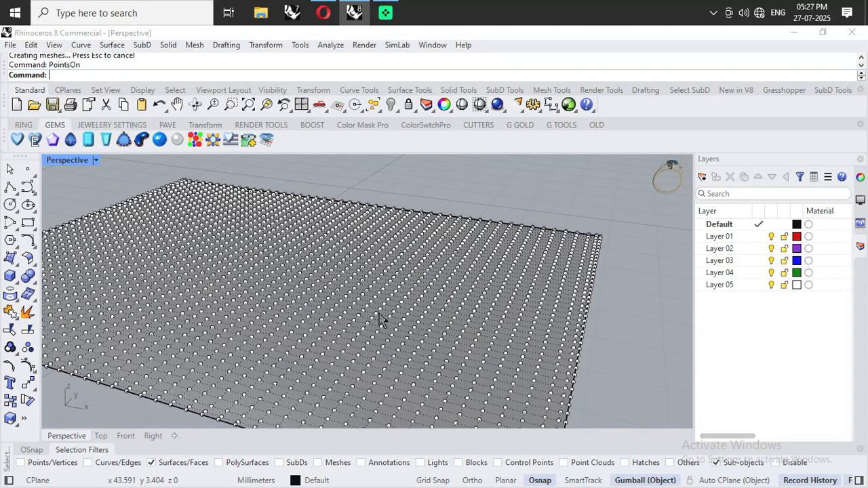
{"action": "scroll", "coordinate": [374, 266], "scroll_direction": "down", "scroll_amount": 2}
{"action": "right_click_drag", "start_coordinate": [457, 265], "coordinate": [450, 306]}
{"action": "scroll", "coordinate": [408, 242], "scroll_direction": "down", "scroll_amount": 5}
{"action": "scroll", "coordinate": [339, 277], "scroll_direction": "up", "scroll_amount": 8}
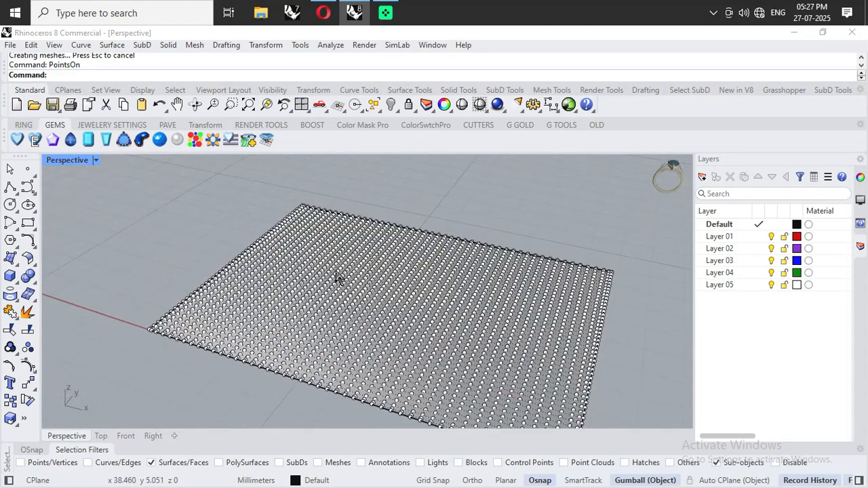
- Turn off the control points of the rebuilt surface
{"action": "scroll", "coordinate": [150, 246], "scroll_direction": "down", "scroll_amount": 3}
{"action": "scroll", "coordinate": [249, 270], "scroll_direction": "up", "scroll_amount": 3}
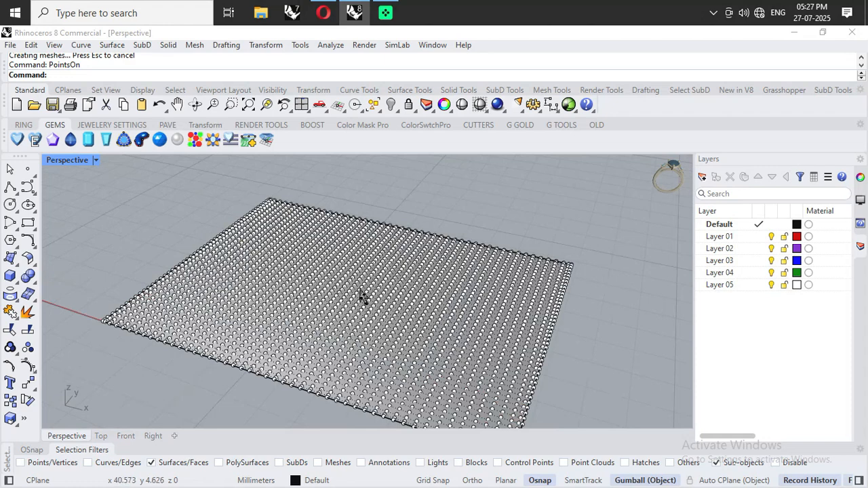
{"action": "scroll", "coordinate": [323, 263], "scroll_direction": "down", "scroll_amount": 2}
{"action": "key", "text": "Escape"}
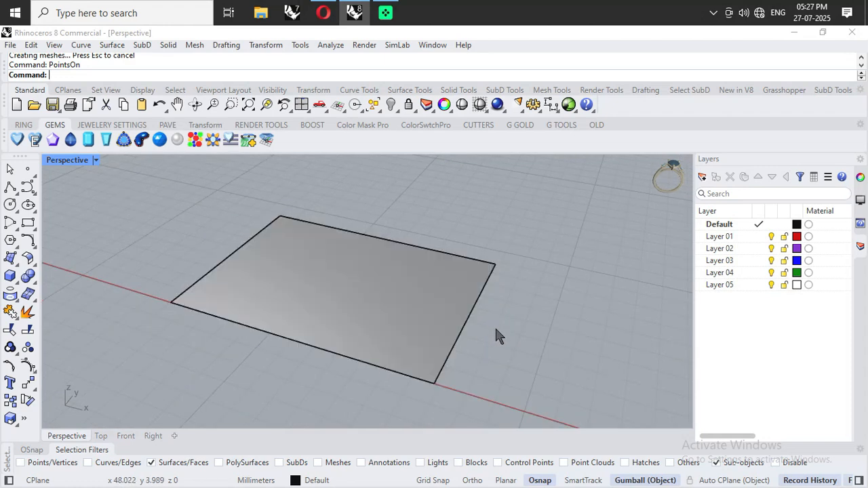
{"action": "right_click_drag", "start_coordinate": [455, 302], "coordinate": [453, 299]}
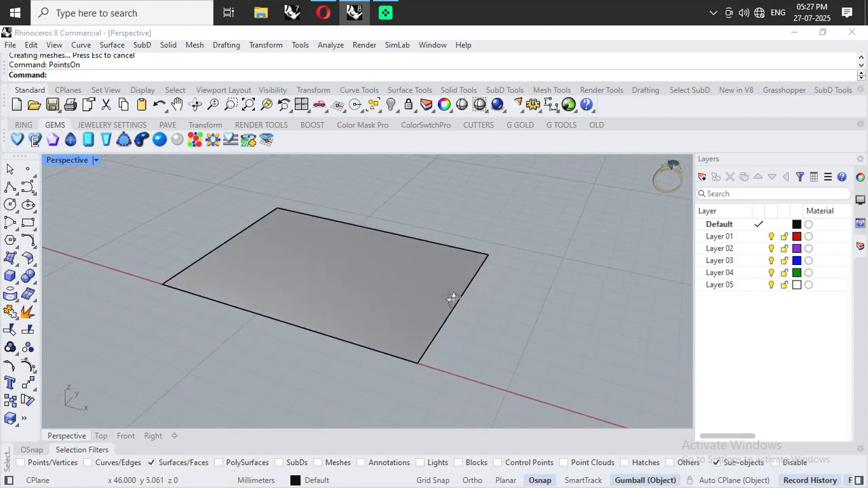
- Place four point objects with the Points command, one at the midpoint of each surface edge
{"action": "left_click", "coordinate": [32, 174]}
{"action": "left_click", "coordinate": [68, 175]}
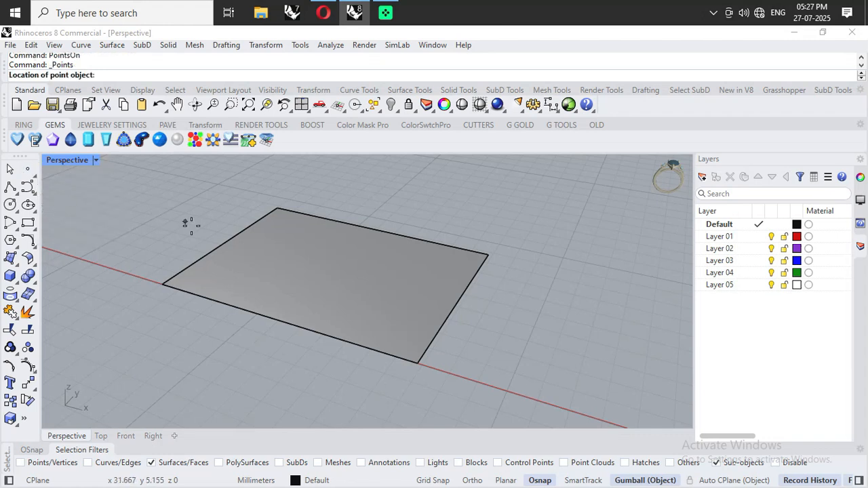
{"action": "left_click", "coordinate": [236, 242]}
{"action": "left_click", "coordinate": [376, 231]}
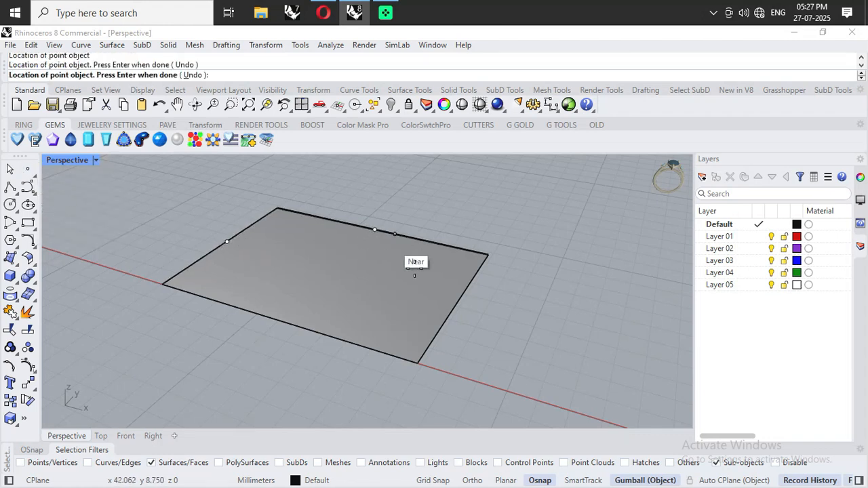
{"action": "left_click", "coordinate": [453, 304]}
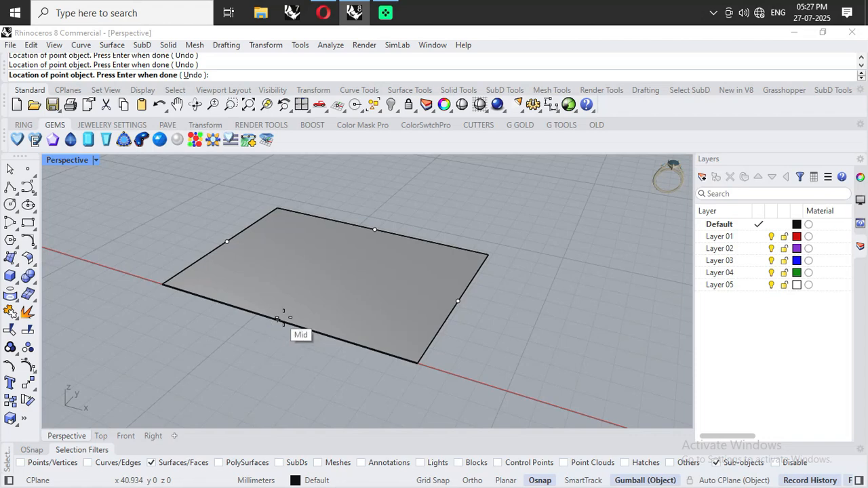
{"action": "left_click", "coordinate": [285, 318]}
{"action": "key", "text": "Return"}
- Disable the selection filters so the edge point objects can be selected, and show the object snap settings again
{"action": "left_click_drag", "start_coordinate": [202, 202], "coordinate": [294, 354]}
{"action": "left_click_drag", "start_coordinate": [205, 226], "coordinate": [299, 330]}
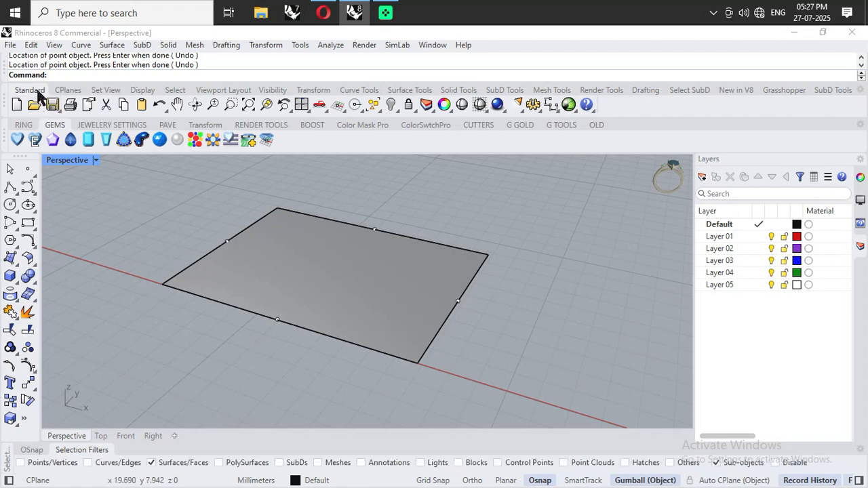
{"action": "left_click", "coordinate": [14, 171]}
{"action": "left_click", "coordinate": [231, 250]}
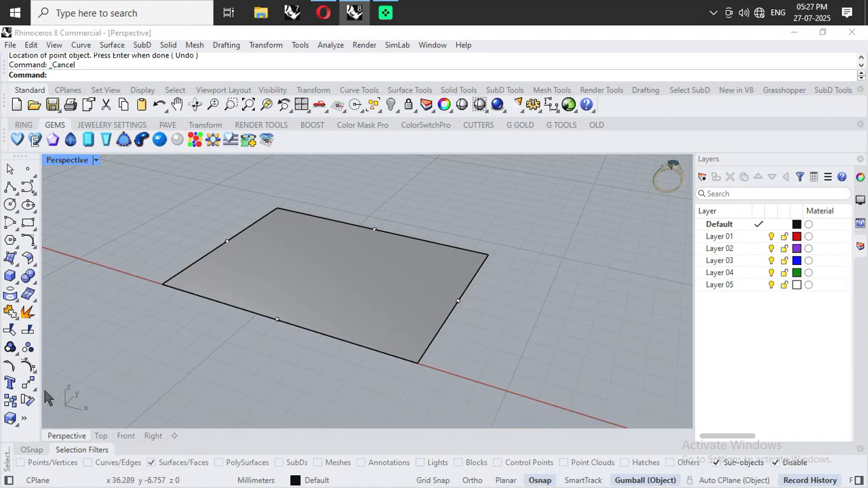
{"action": "left_click", "coordinate": [40, 451]}
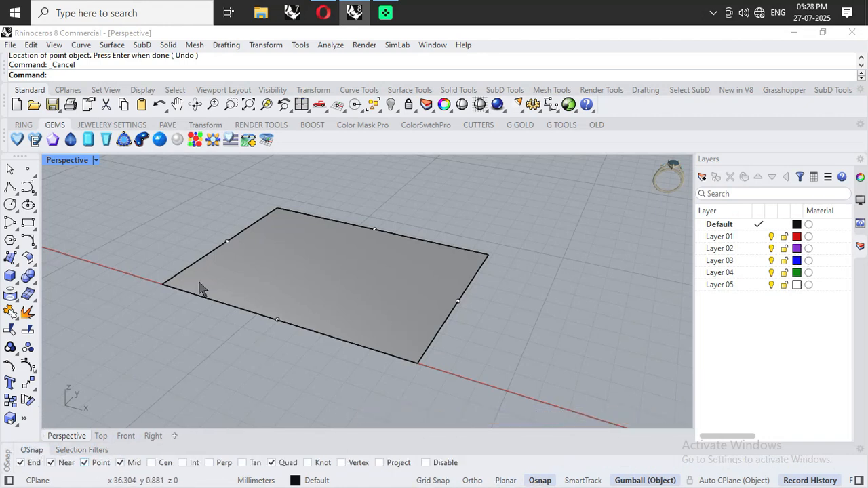
- Select all four point objects at the midpoints of the surface edges
{"action": "left_click", "coordinate": [227, 249]}
{"action": "left_click", "coordinate": [284, 278]}
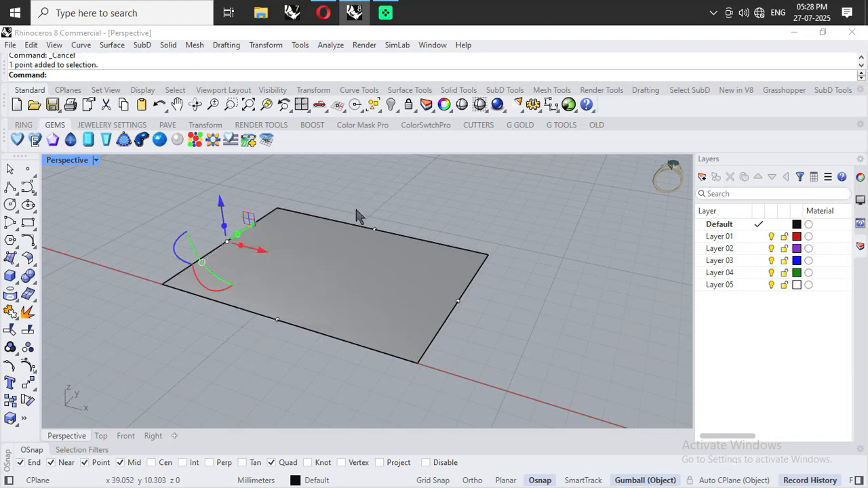
{"action": "left_click", "coordinate": [458, 303], "text": "shift"}
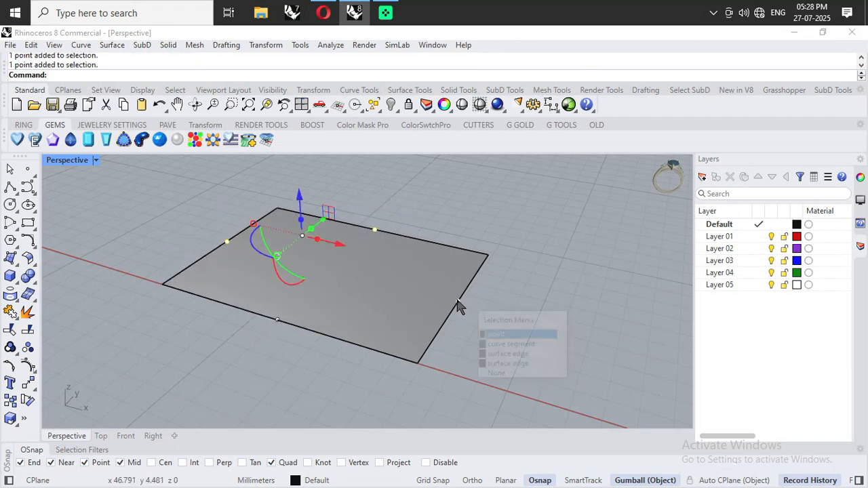
{"action": "left_click", "coordinate": [489, 335]}
{"action": "left_click", "coordinate": [278, 321], "text": "shift"}
- Try to move the four selected points 8 mm down along the vertical axis
{"action": "right_click_drag", "start_coordinate": [301, 351], "coordinate": [330, 199]}
{"action": "left_click", "coordinate": [301, 185]}
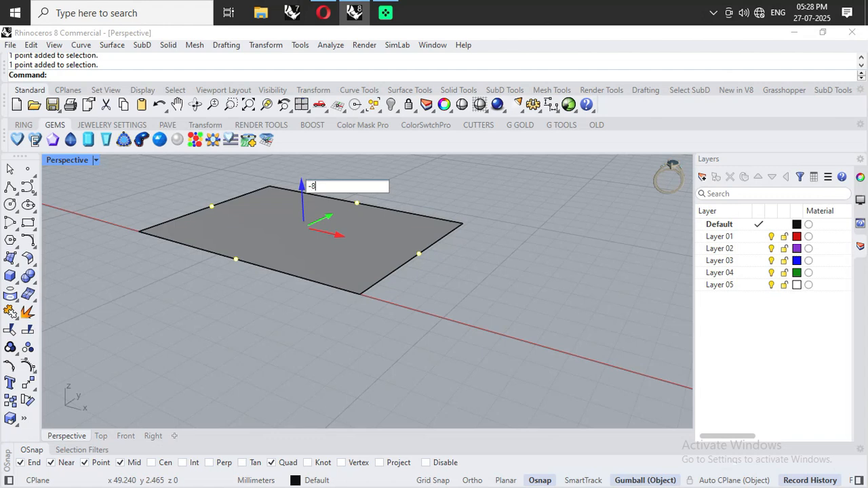
{"action": "type", "text": "-8"}
{"action": "key", "text": "Return"}
{"action": "key", "text": "ctrl+z"}
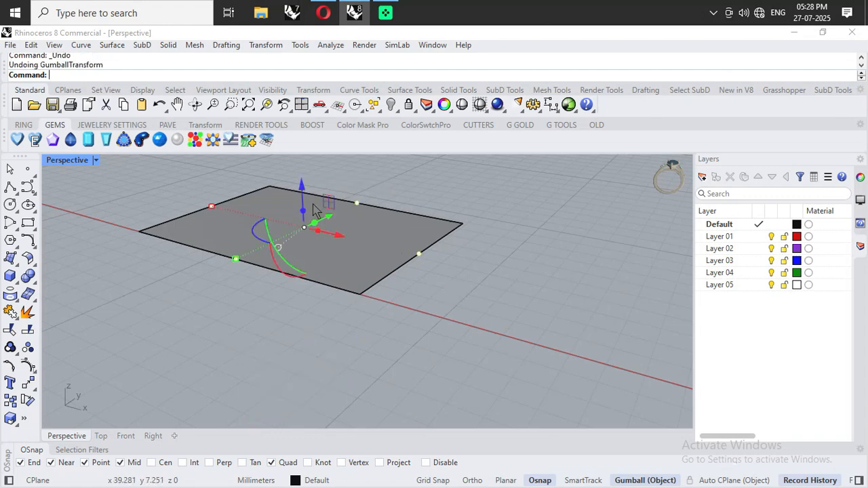
- Move the four selected points 3.5 mm down along the vertical axis and deselect them
{"action": "left_click", "coordinate": [302, 184]}
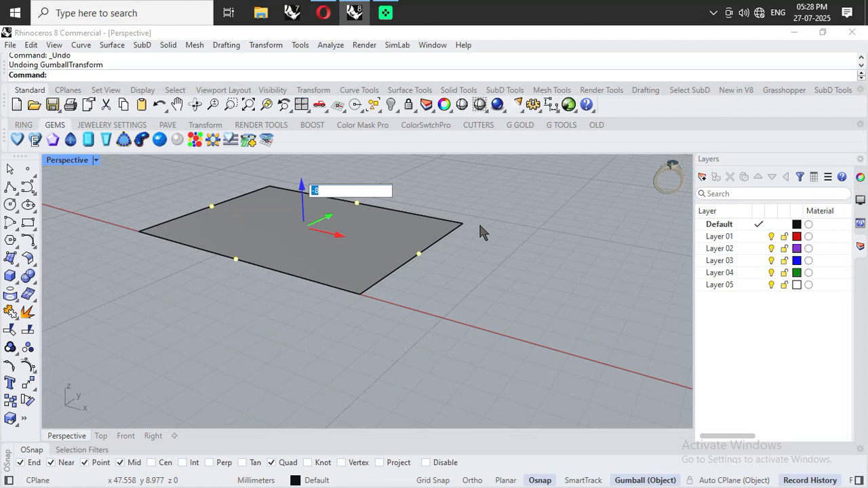
{"action": "type", "text": "-3.5"}
{"action": "key", "text": "Return"}
{"action": "left_click", "coordinate": [517, 277]}
{"action": "scroll", "coordinate": [471, 252], "scroll_direction": "down", "scroll_amount": 8}
{"action": "right_click_drag", "start_coordinate": [480, 277], "coordinate": [491, 270]}
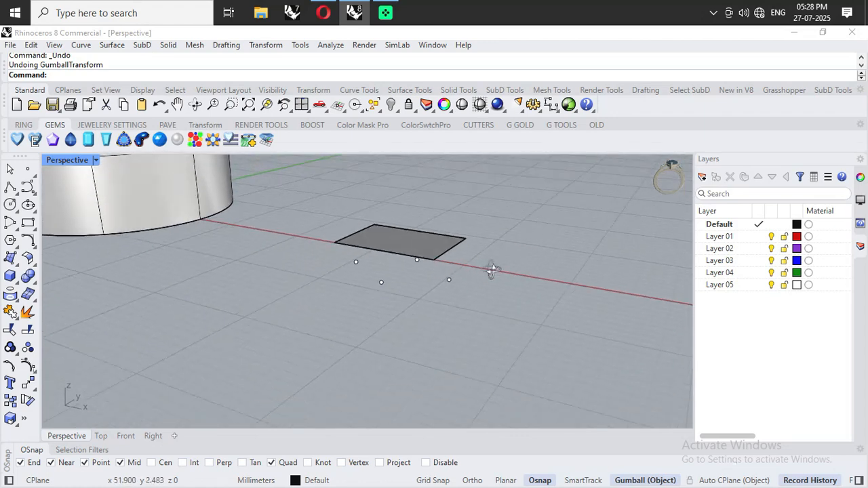
- Select the densely rebuilt surface from the two overlapping ones and turn on its control points with PointsOn
{"action": "scroll", "coordinate": [461, 252], "scroll_direction": "up", "scroll_amount": 3}
{"action": "left_click", "coordinate": [460, 256]}
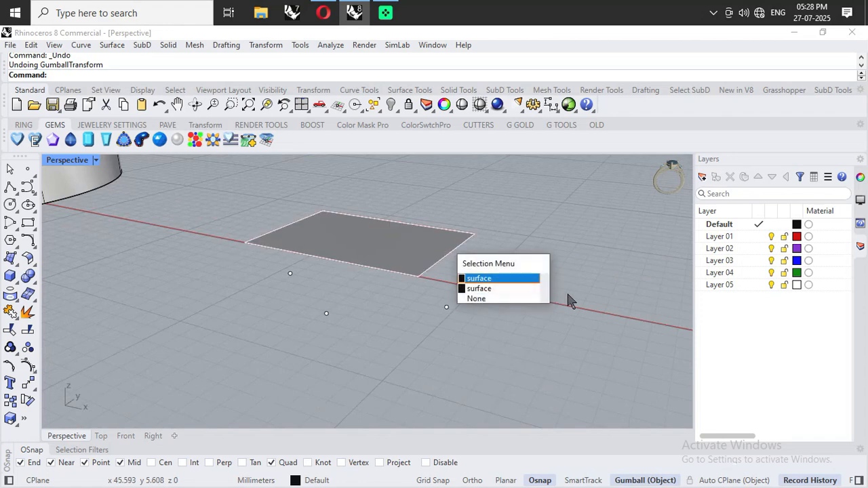
{"action": "left_click", "coordinate": [535, 290]}
{"action": "type", "text": "Points"}
{"action": "key", "text": "Down"}
{"action": "key", "text": "Down"}
{"action": "key", "text": "Down"}
{"action": "key", "text": "Return"}
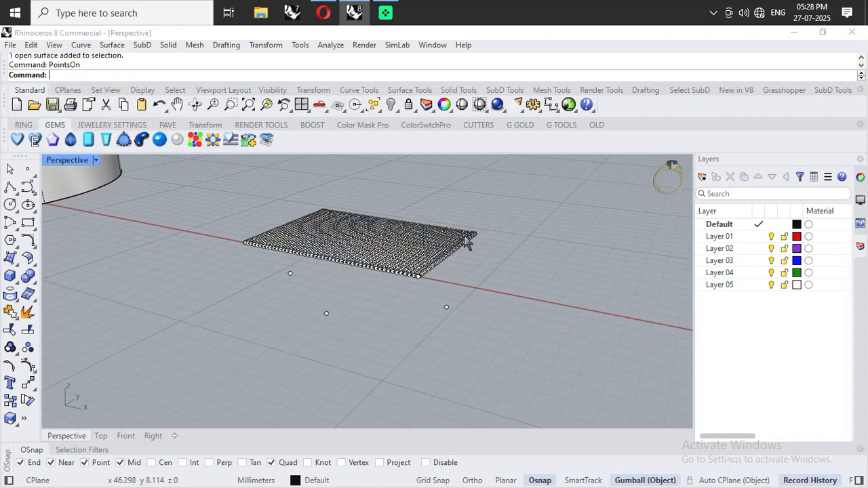
{"action": "type", "text": "Sel"}
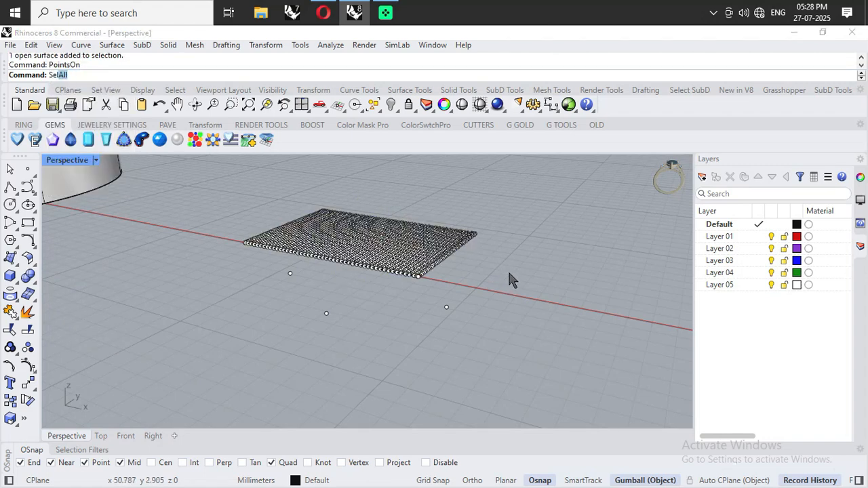
{"action": "type", "text": "ectp"}
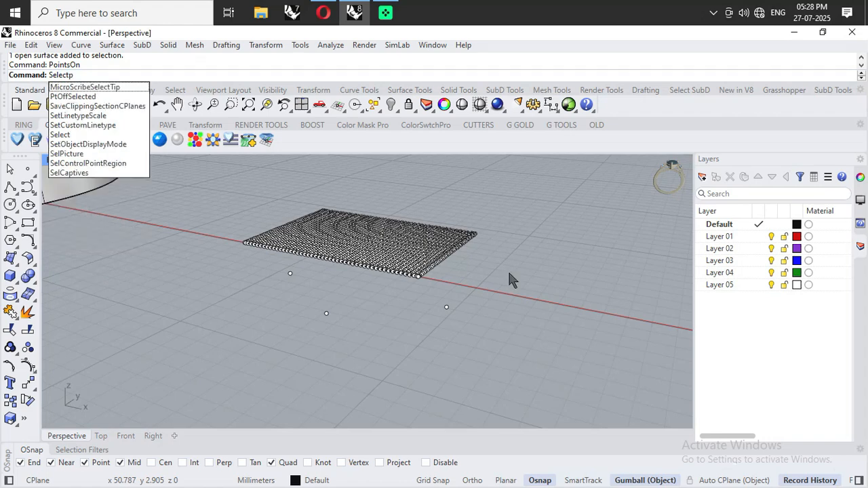
{"action": "type", "text": "oint"}
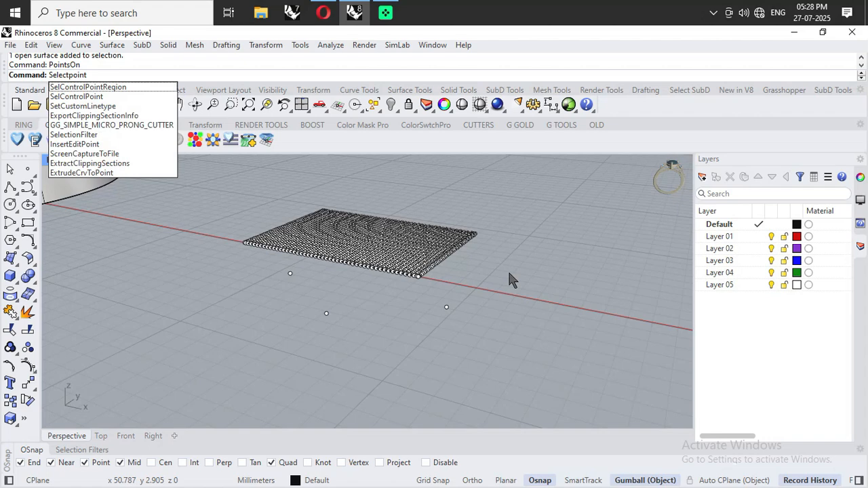
{"action": "key", "text": "Escape"}
- Select every point with SelPt and remove the four lowered point objects from the selection
{"action": "type", "text": "SelP"}
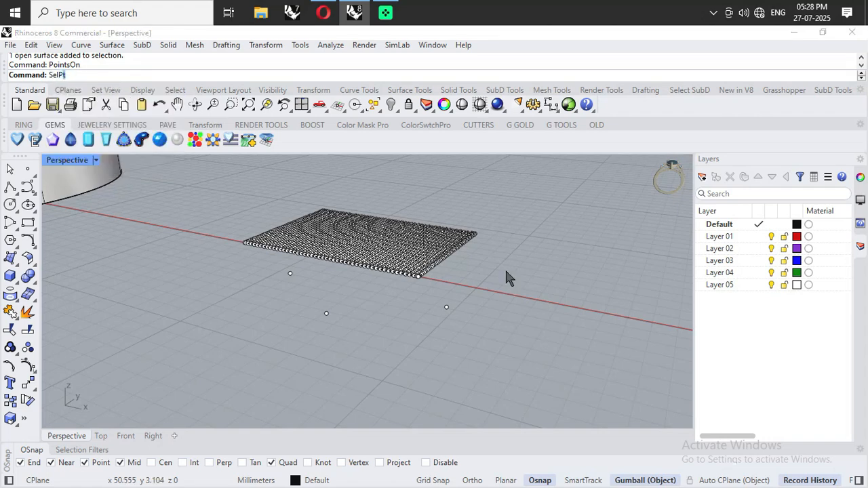
{"action": "type", "text": "t"}
{"action": "key", "text": "Return"}
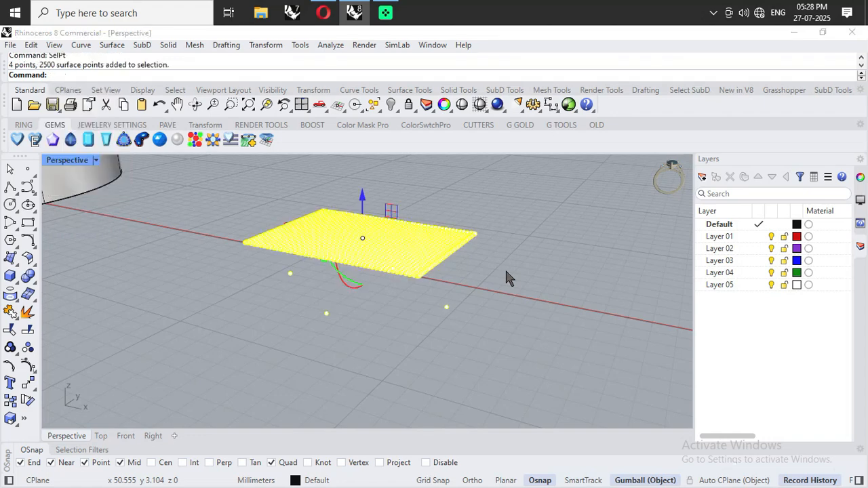
{"action": "right_click_drag", "start_coordinate": [500, 281], "coordinate": [506, 252]}
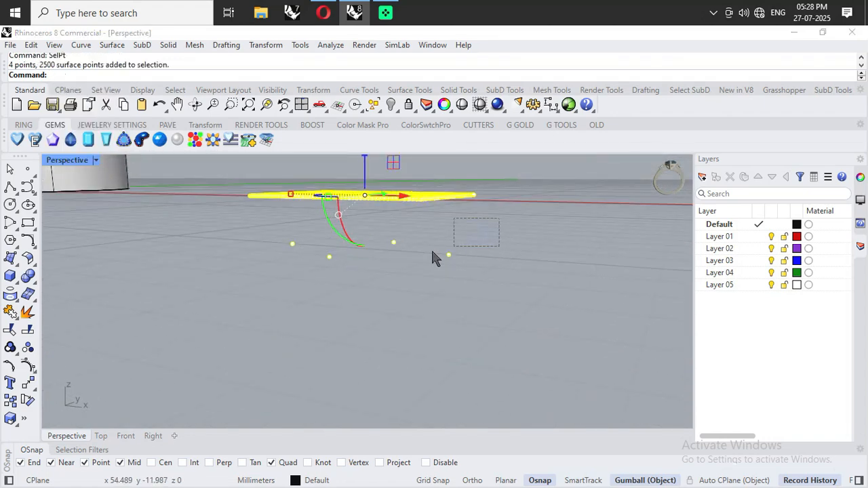
{"action": "left_click_drag", "start_coordinate": [242, 301], "coordinate": [243, 300], "text": "ctrl"}
{"action": "right_click_drag", "start_coordinate": [479, 262], "coordinate": [483, 293]}
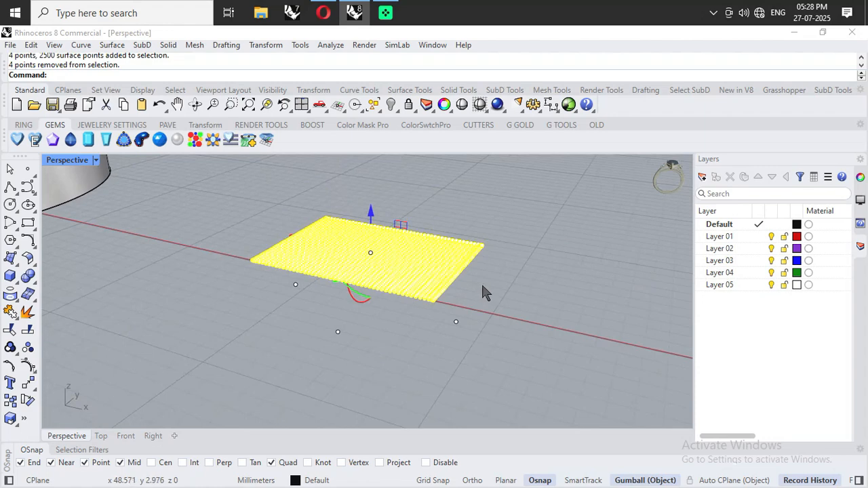
- Run SoftMove on the selected surface control points, using the four lowered point objects as the points to move from
{"action": "type", "text": "SoftMove"}
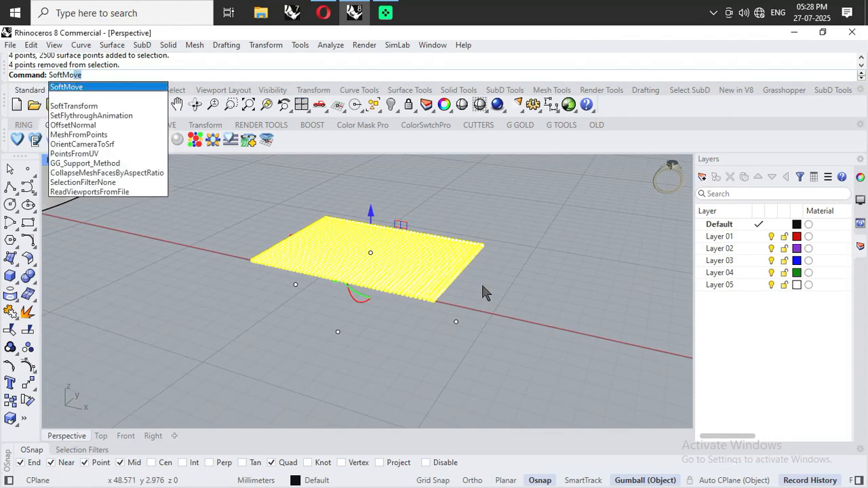
{"action": "key", "text": "Return"}
{"action": "right_click_drag", "start_coordinate": [407, 330], "coordinate": [400, 292]}
{"action": "left_click", "coordinate": [96, 74]}
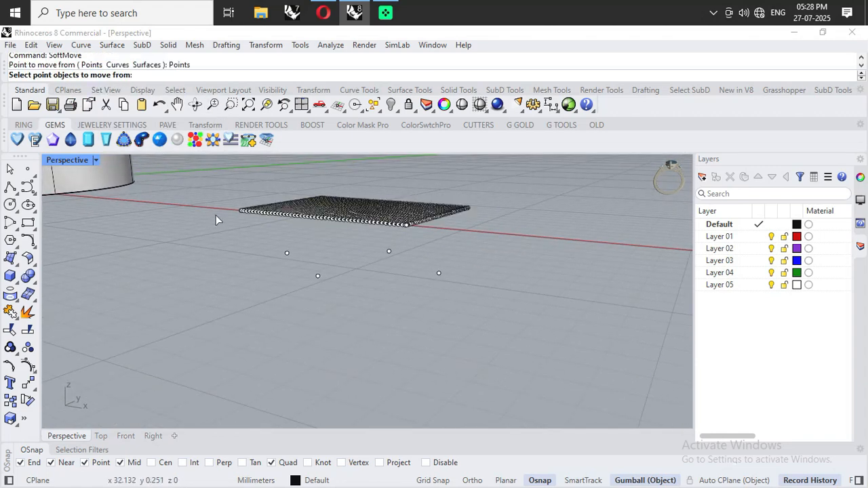
{"action": "left_click_drag", "start_coordinate": [268, 236], "coordinate": [473, 332]}
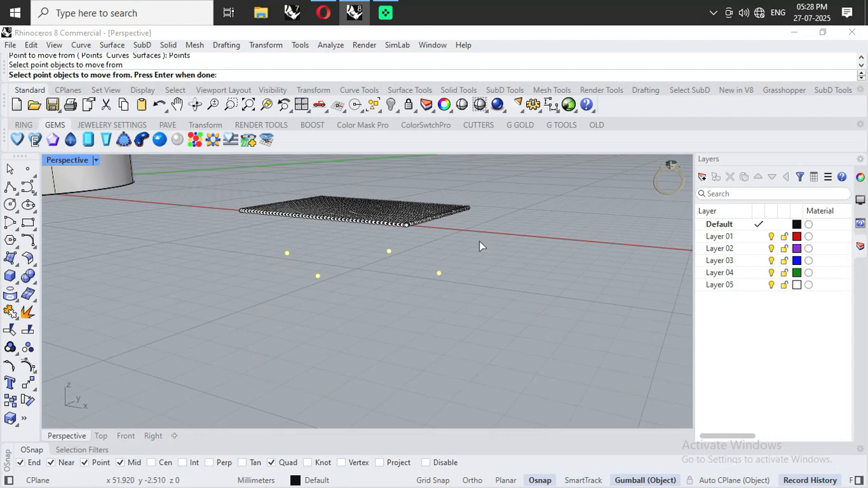
{"action": "key", "text": "Return"}
- Pick the initial SoftMove radius around the base point and an upward vertical offset
{"action": "scroll", "coordinate": [370, 302], "scroll_direction": "up", "scroll_amount": 2}
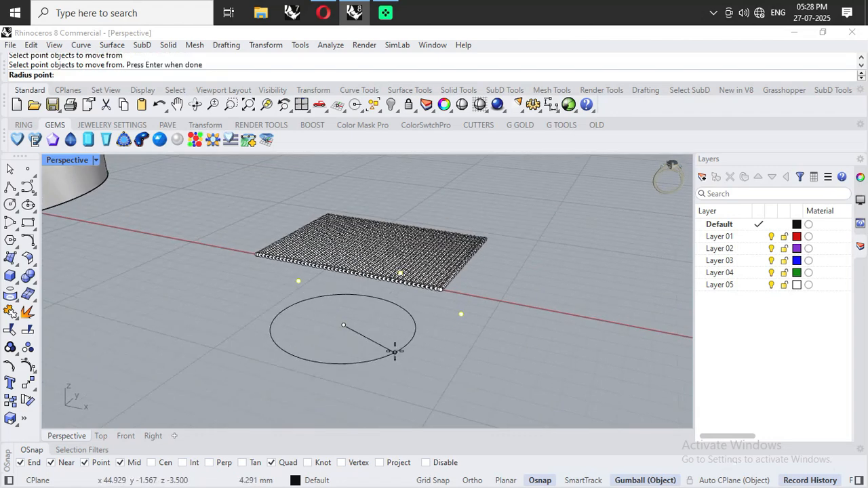
{"action": "scroll", "coordinate": [394, 354], "scroll_direction": "up", "scroll_amount": 3}
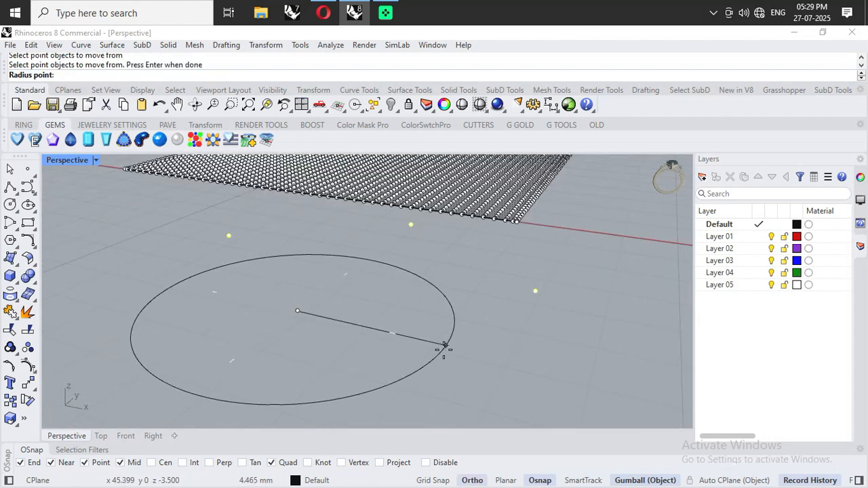
{"action": "left_click", "coordinate": [381, 330]}
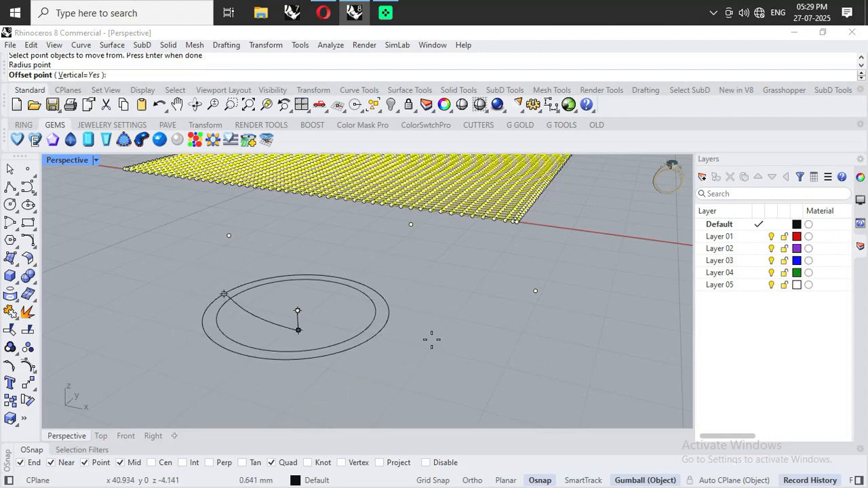
{"action": "left_click", "coordinate": [280, 217]}
- Enlarge the SoftMove influence radius by moving its radius point outward
{"action": "left_click", "coordinate": [380, 331]}
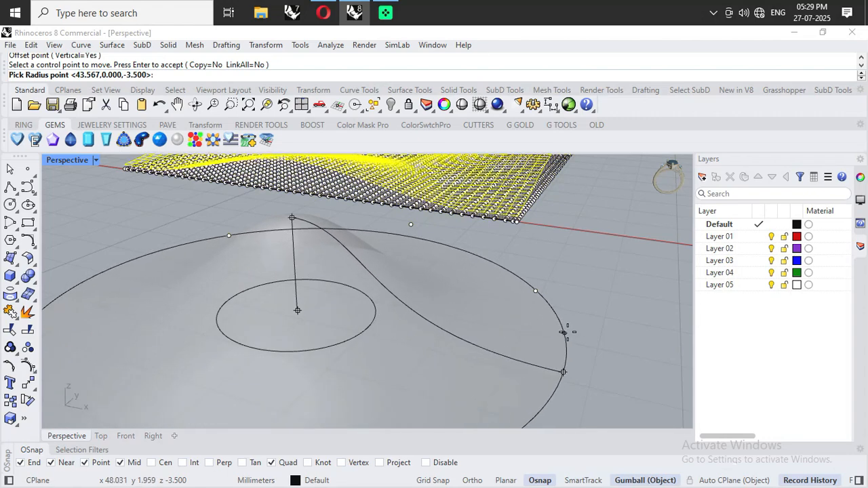
{"action": "left_click", "coordinate": [536, 333]}
{"action": "scroll", "coordinate": [489, 333], "scroll_direction": "down", "scroll_amount": 5}
{"action": "mouse_move", "coordinate": [505, 339]}
{"action": "right_mouse_down"}
{"action": "mouse_move", "coordinate": [417, 333]}
{"action": "mouse_move", "coordinate": [490, 339]}
{"action": "right_mouse_up"}
{"action": "scroll", "coordinate": [494, 329], "scroll_direction": "up", "scroll_amount": 5}
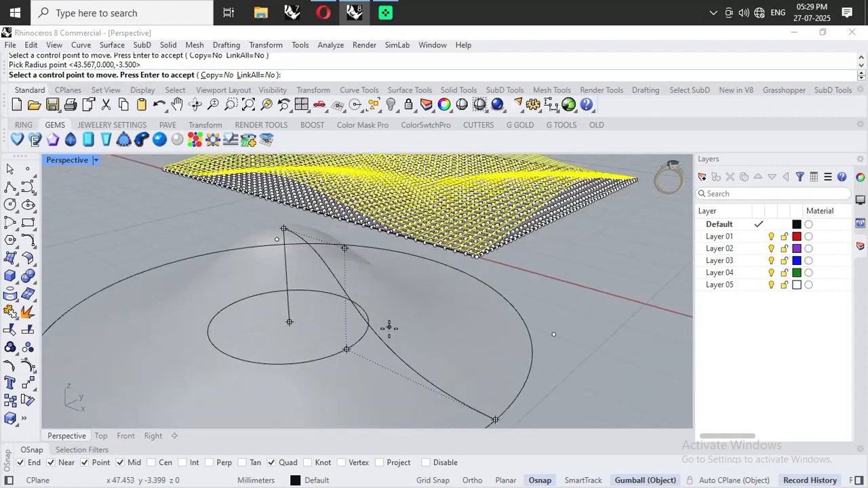
- Move the SoftMove falloff point outward toward the outer radius to broaden the raised bumps
{"action": "left_click", "coordinate": [348, 350]}
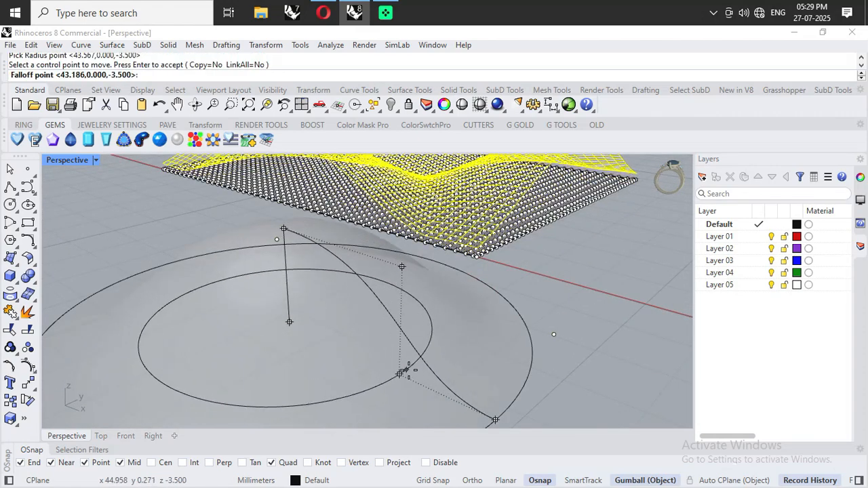
{"action": "left_click", "coordinate": [427, 372]}
{"action": "right_click_drag", "start_coordinate": [504, 321], "coordinate": [465, 311]}
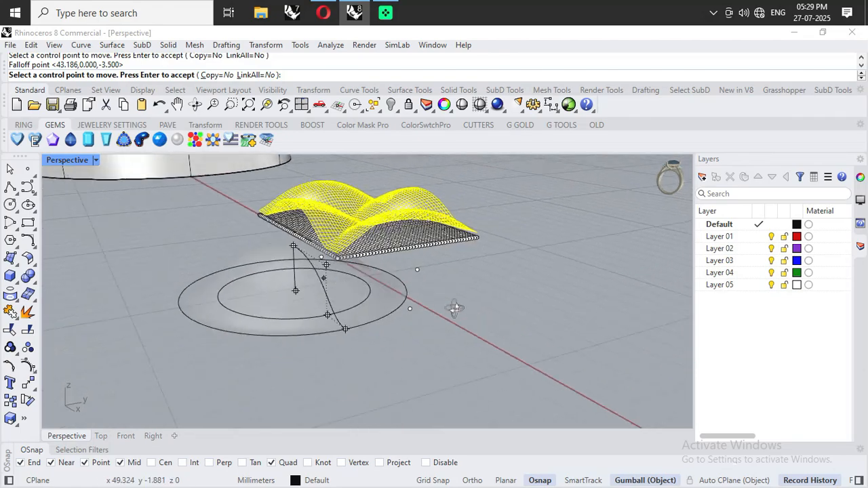
{"action": "right_click_drag", "start_coordinate": [343, 307], "coordinate": [498, 296]}
{"action": "scroll", "coordinate": [499, 296], "scroll_direction": "up", "scroll_amount": 5}
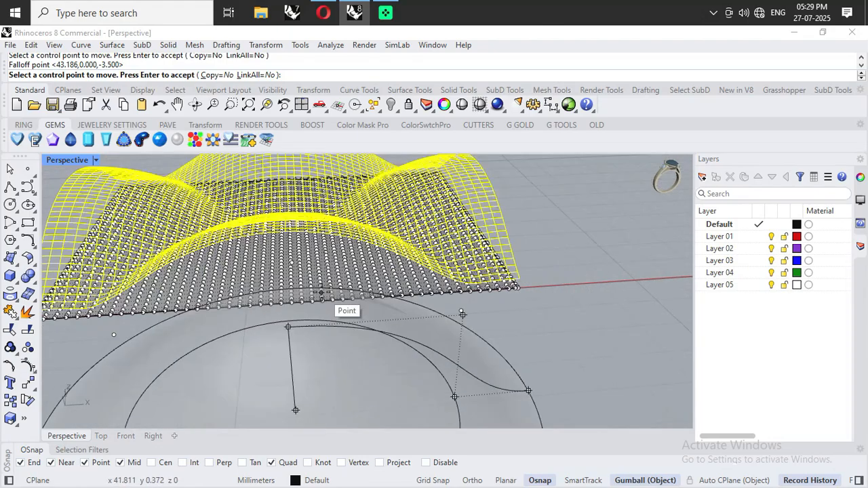
- Move the SoftMove falloff point inward toward the base point, accept the deformation and dismiss the history warning
{"action": "left_click", "coordinate": [463, 314]}
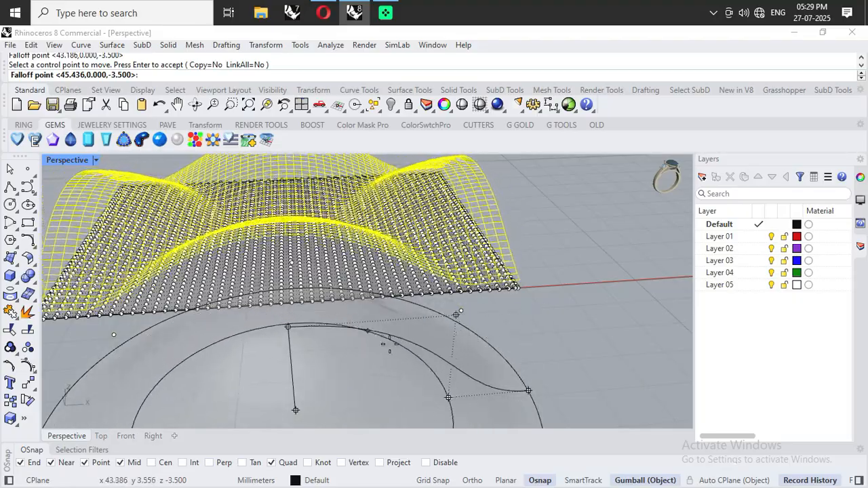
{"action": "left_click", "coordinate": [357, 381]}
{"action": "right_click_drag", "start_coordinate": [548, 332], "coordinate": [475, 309]}
{"action": "scroll", "coordinate": [516, 299], "scroll_direction": "down", "scroll_amount": 5}
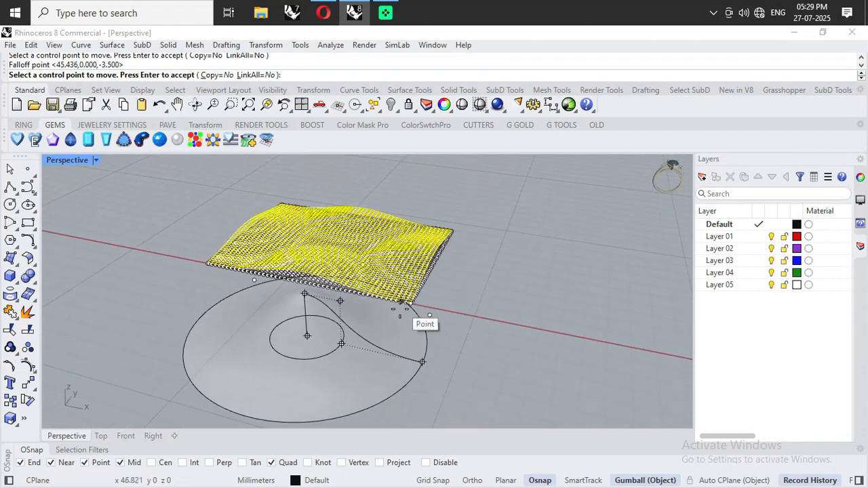
{"action": "key", "text": "Return"}
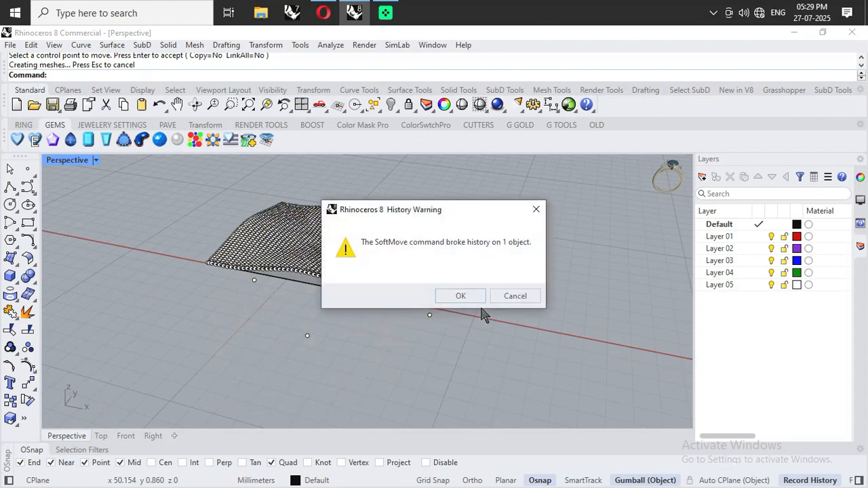
{"action": "left_click", "coordinate": [467, 300]}
- Start flowing the bumpy surface along a surface, using the flat surface's front edge near its inner corner as the base
{"action": "right_click_drag", "start_coordinate": [441, 308], "coordinate": [481, 304]}
{"action": "scroll", "coordinate": [314, 267], "scroll_direction": "up", "scroll_amount": 10}
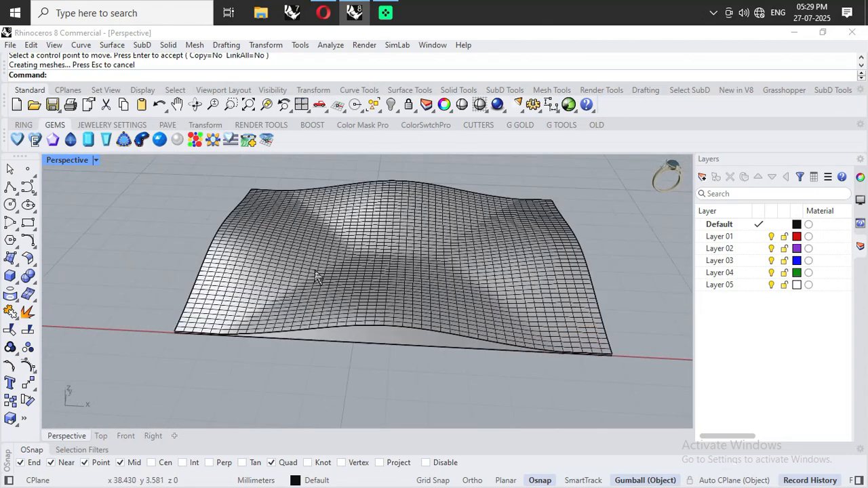
{"action": "left_click", "coordinate": [255, 325]}
{"action": "scroll", "coordinate": [247, 327], "scroll_direction": "down", "scroll_amount": 14}
{"action": "right_click_drag", "start_coordinate": [343, 343], "coordinate": [475, 291]}
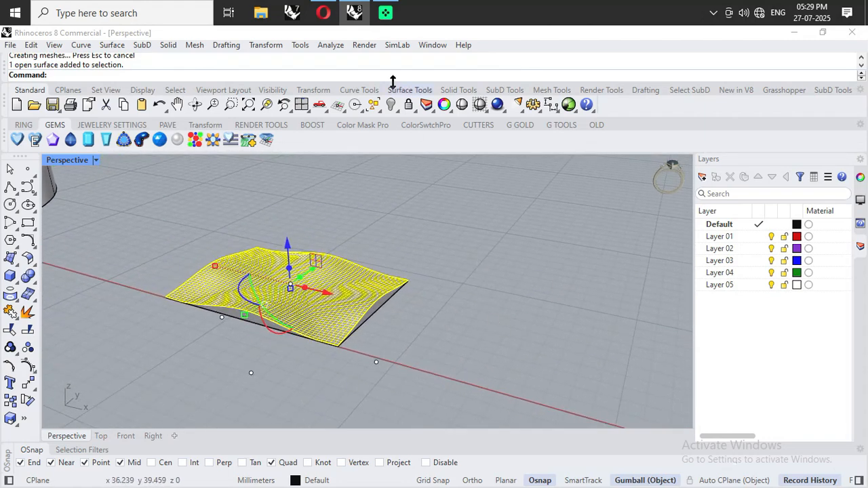
{"action": "left_click", "coordinate": [265, 45]}
{"action": "left_click", "coordinate": [305, 324]}
{"action": "scroll", "coordinate": [445, 290], "scroll_direction": "down", "scroll_amount": 4}
{"action": "scroll", "coordinate": [316, 296], "scroll_direction": "up", "scroll_amount": 8}
{"action": "right_click_drag", "start_coordinate": [370, 298], "coordinate": [387, 237]}
{"action": "scroll", "coordinate": [369, 342], "scroll_direction": "down", "scroll_amount": 5}
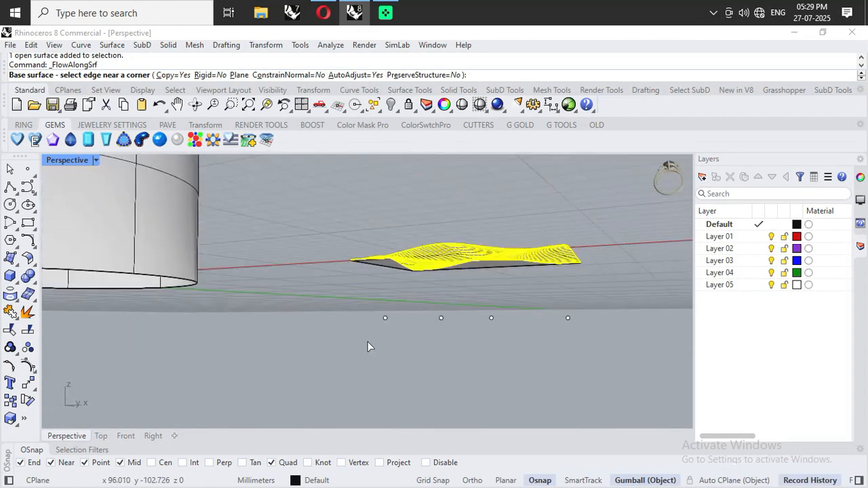
{"action": "scroll", "coordinate": [378, 260], "scroll_direction": "up", "scroll_amount": 8}
{"action": "scroll", "coordinate": [378, 304], "scroll_direction": "down", "scroll_amount": 4}
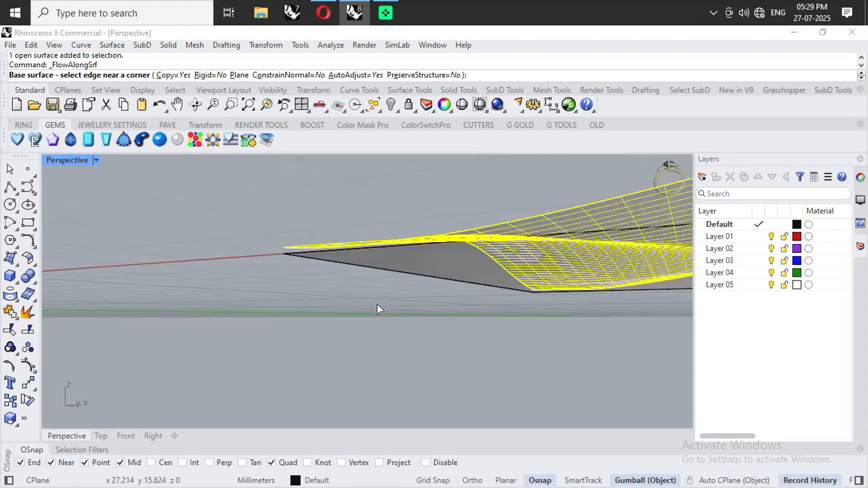
{"action": "left_click", "coordinate": [316, 259]}
- Try the SubD cylinder as the flow target, then undo the surface flow
{"action": "right_click_drag", "start_coordinate": [316, 255], "coordinate": [445, 301]}
{"action": "scroll", "coordinate": [305, 291], "scroll_direction": "up", "scroll_amount": 3}
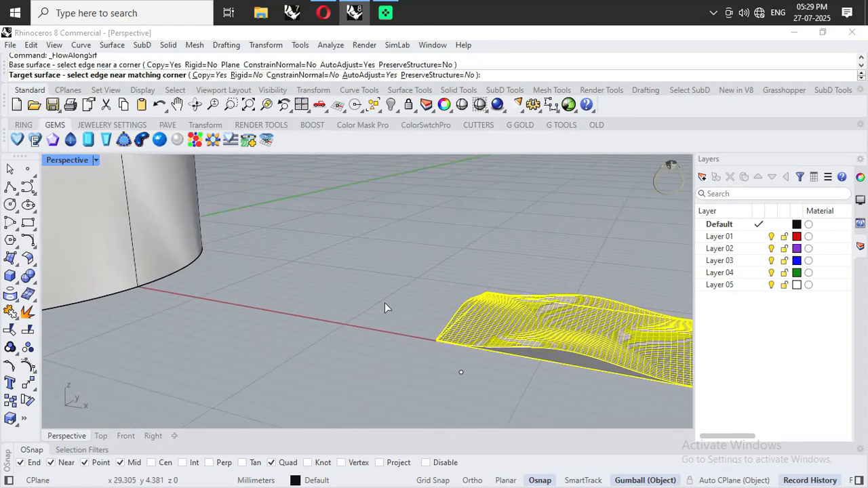
{"action": "scroll", "coordinate": [266, 273], "scroll_direction": "down", "scroll_amount": 4}
{"action": "scroll", "coordinate": [274, 283], "scroll_direction": "up", "scroll_amount": 2}
{"action": "left_click", "coordinate": [274, 282]}
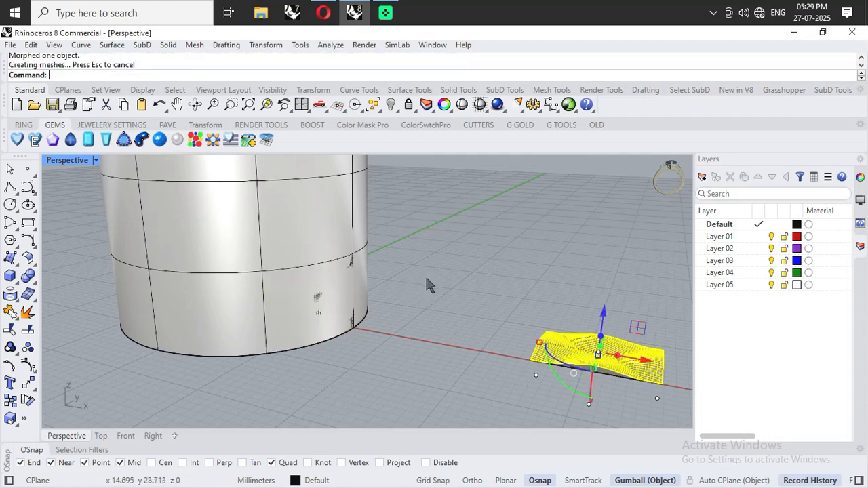
{"action": "right_click_drag", "start_coordinate": [419, 264], "coordinate": [448, 278]}
{"action": "key", "text": "ctrl+z"}
- Move the bumpy surface from its raised corner down to the matching corner end point of the flat surface
{"action": "scroll", "coordinate": [442, 314], "scroll_direction": "up", "scroll_amount": 10}
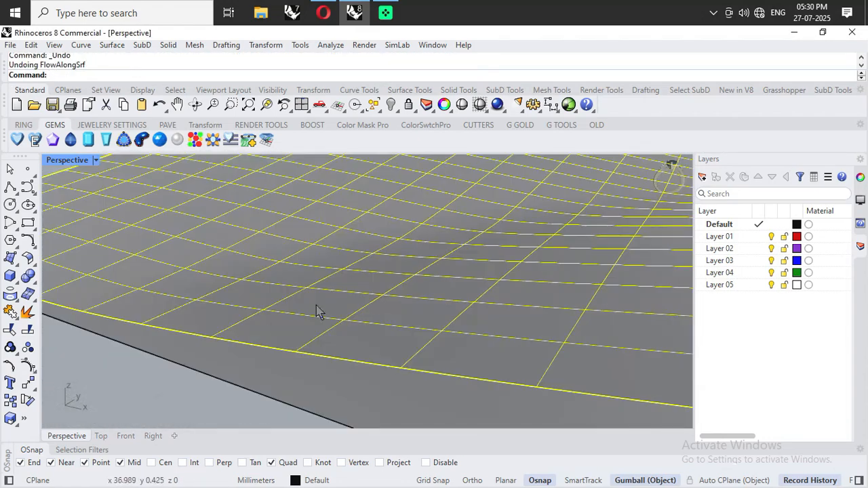
{"action": "scroll", "coordinate": [249, 226], "scroll_direction": "down", "scroll_amount": 3}
{"action": "left_click", "coordinate": [267, 46]}
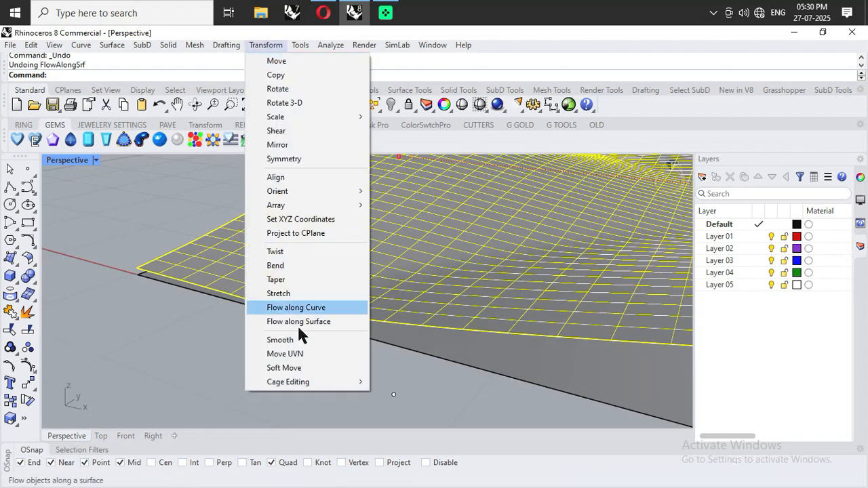
{"action": "left_click", "coordinate": [302, 322]}
{"action": "left_click", "coordinate": [209, 264]}
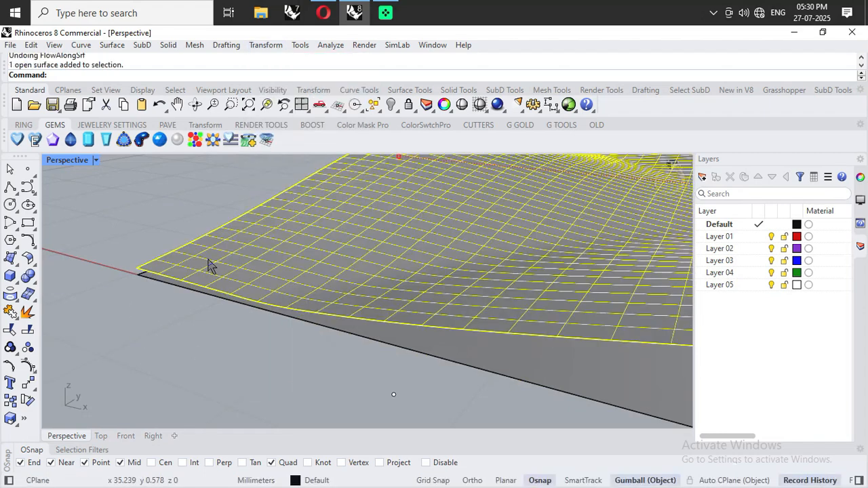
{"action": "left_click", "coordinate": [275, 46]}
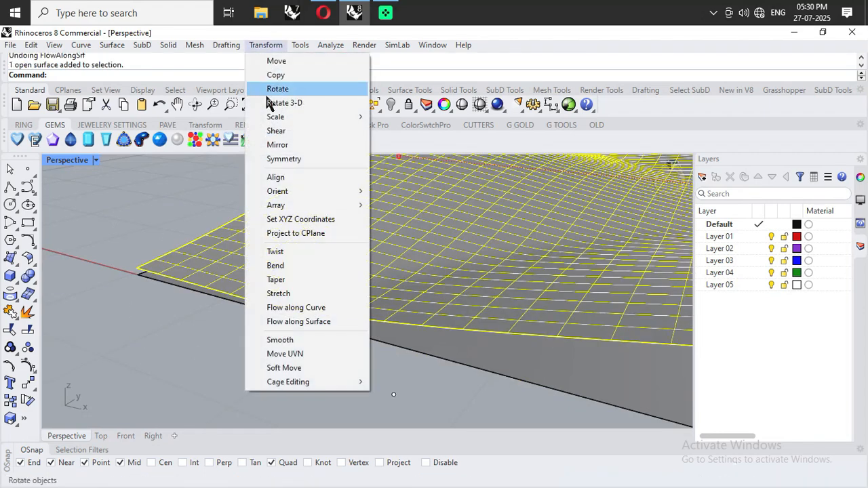
{"action": "left_click", "coordinate": [302, 61]}
{"action": "left_click", "coordinate": [135, 270]}
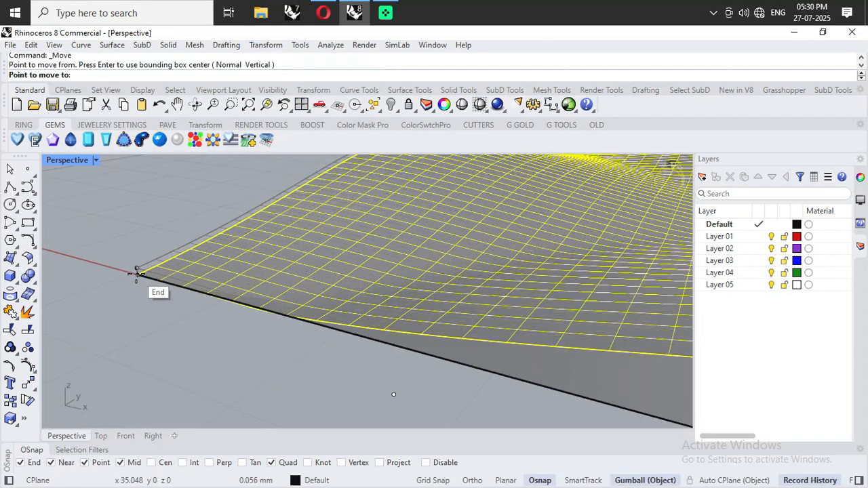
{"action": "left_click", "coordinate": [137, 277]}
- Flow the bumpy surface from the flat base surface onto the matching corner of a bottom-row face on the SubD cylinder
{"action": "left_click", "coordinate": [400, 319]}
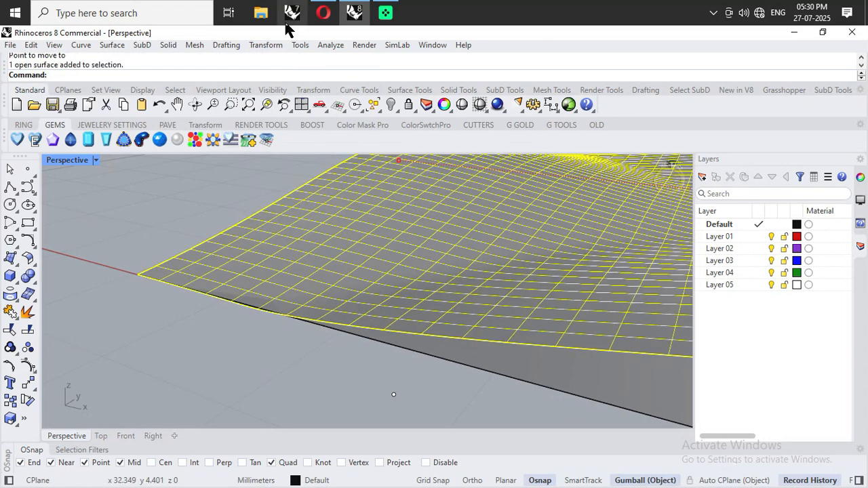
{"action": "left_click", "coordinate": [277, 45]}
{"action": "left_click", "coordinate": [305, 322]}
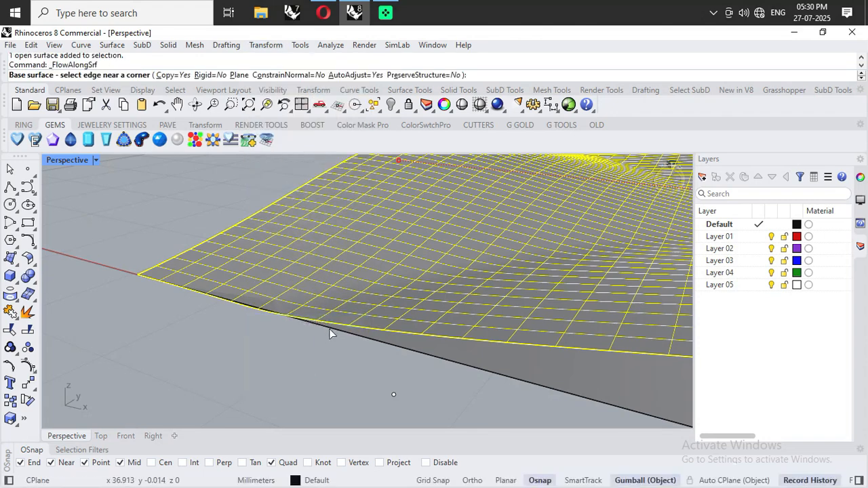
{"action": "left_click", "coordinate": [330, 334]}
{"action": "scroll", "coordinate": [407, 302], "scroll_direction": "down", "scroll_amount": 5}
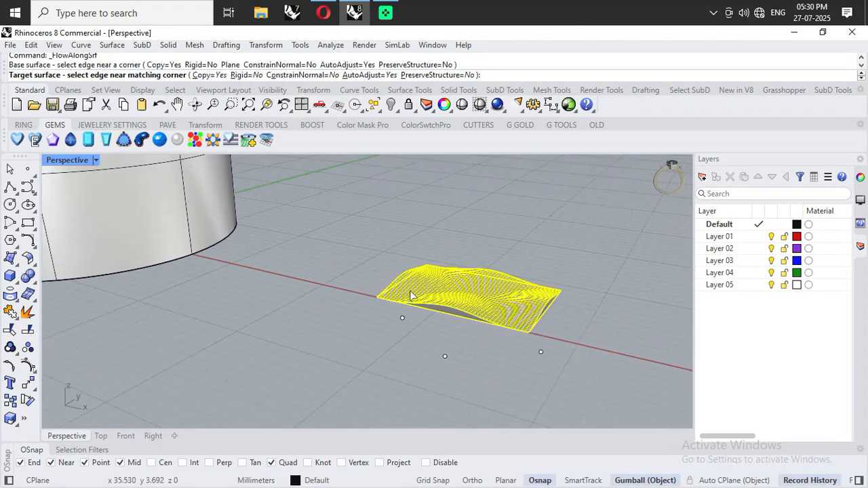
{"action": "scroll", "coordinate": [197, 249], "scroll_direction": "up", "scroll_amount": 3}
{"action": "left_click", "coordinate": [193, 246]}
- Examine how the flowed patch's corner and side edge align with the edges of the SubD cylinder's face
{"action": "right_click_drag", "start_coordinate": [407, 310], "coordinate": [387, 291]}
{"action": "scroll", "coordinate": [344, 268], "scroll_direction": "up", "scroll_amount": 6}
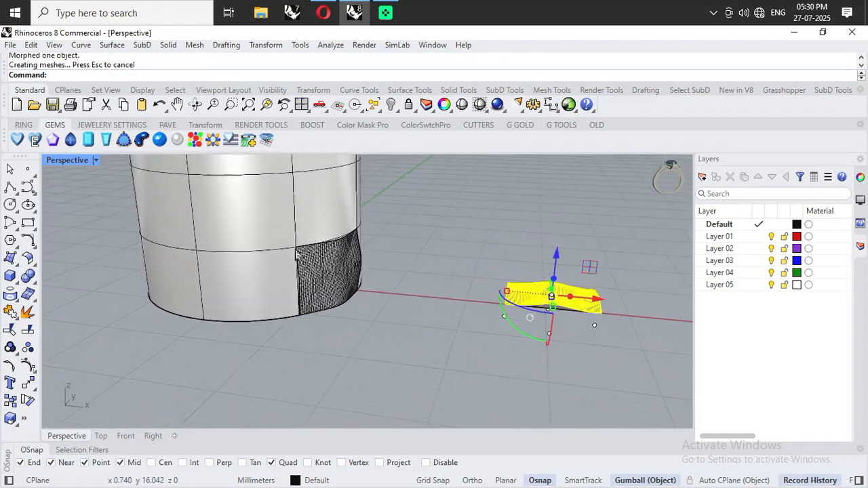
{"action": "scroll", "coordinate": [339, 288], "scroll_direction": "down", "scroll_amount": 6}
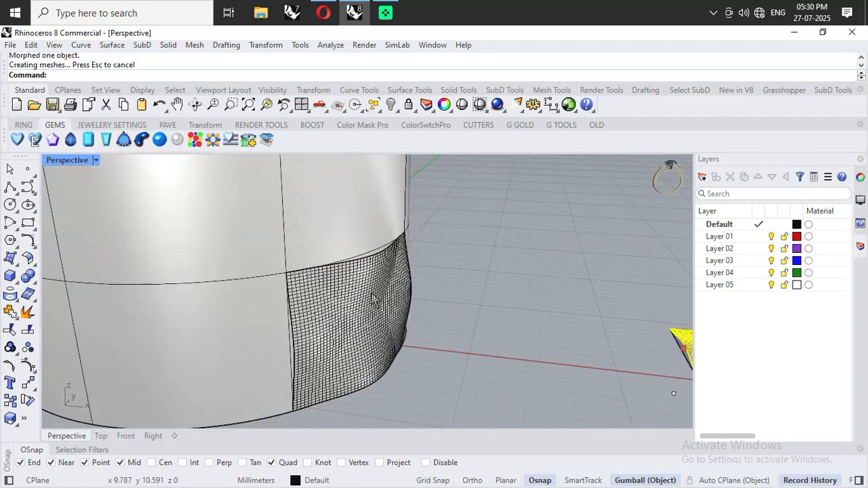
{"action": "right_click_drag", "start_coordinate": [376, 296], "coordinate": [199, 274]}
{"action": "scroll", "coordinate": [348, 232], "scroll_direction": "up", "scroll_amount": 12}
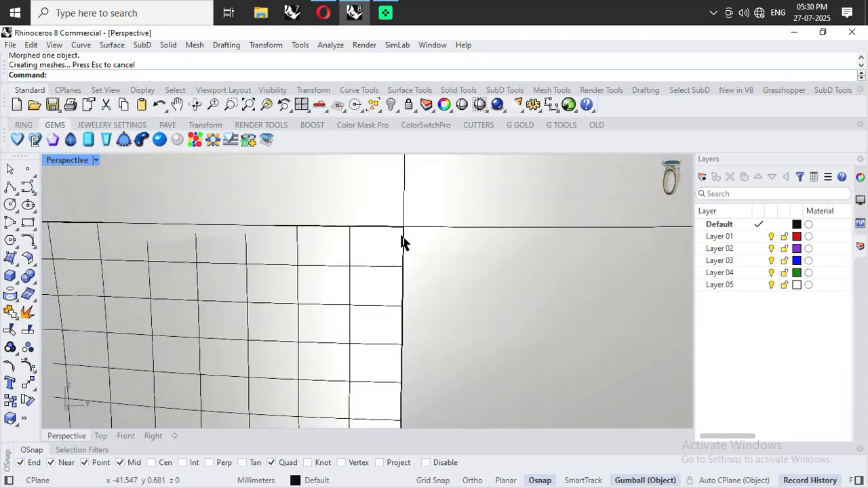
{"action": "left_click", "coordinate": [401, 239]}
{"action": "left_click", "coordinate": [448, 280]}
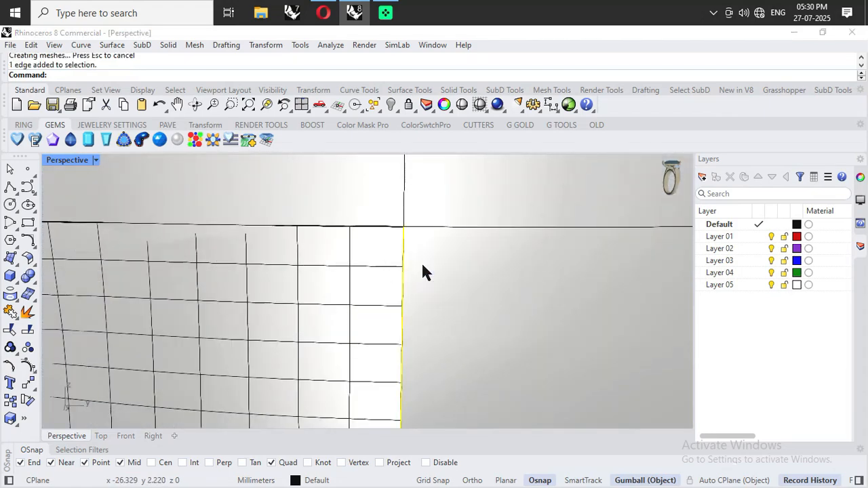
{"action": "scroll", "coordinate": [421, 263], "scroll_direction": "down", "scroll_amount": 8}
{"action": "right_click_drag", "start_coordinate": [356, 251], "coordinate": [520, 300]}
{"action": "scroll", "coordinate": [365, 290], "scroll_direction": "up", "scroll_amount": 9}
- Polar-array the flowed patch in the Top view around the origin (0) with 8 items over 360 degrees
{"action": "left_click", "coordinate": [363, 286]}
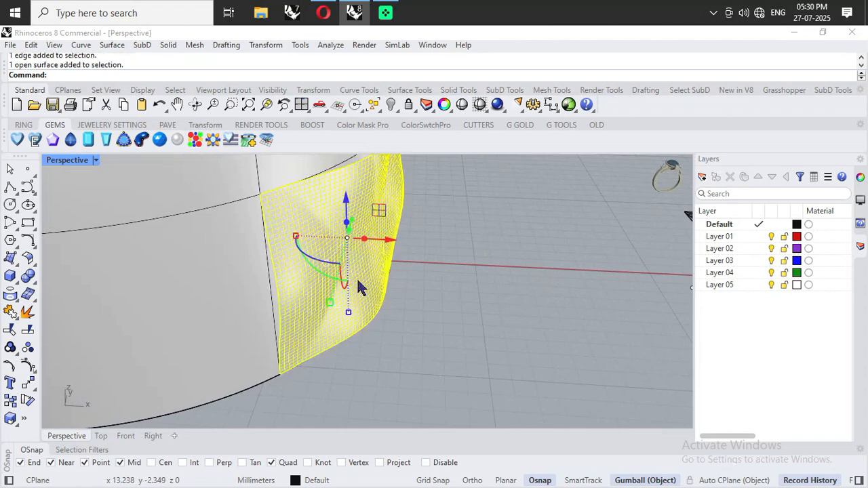
{"action": "scroll", "coordinate": [457, 325], "scroll_direction": "down", "scroll_amount": 12}
{"action": "right_click_drag", "start_coordinate": [458, 326], "coordinate": [417, 349]}
{"action": "left_click", "coordinate": [100, 436]}
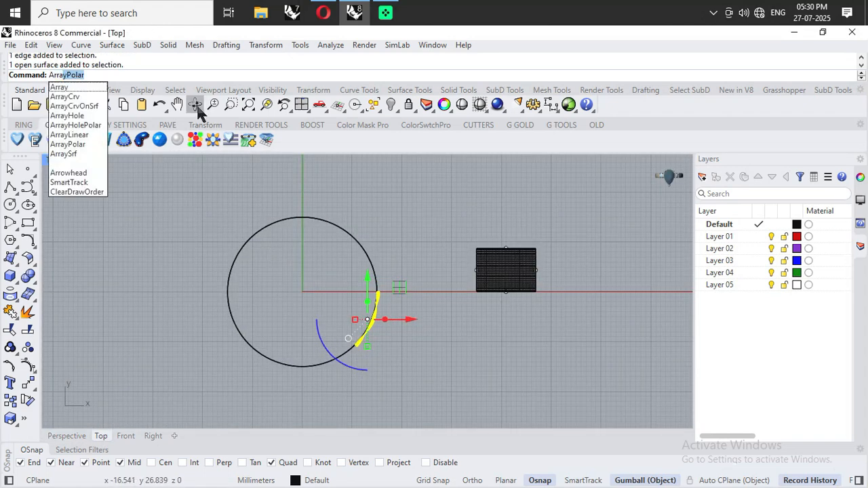
{"action": "left_click", "coordinate": [68, 144]}
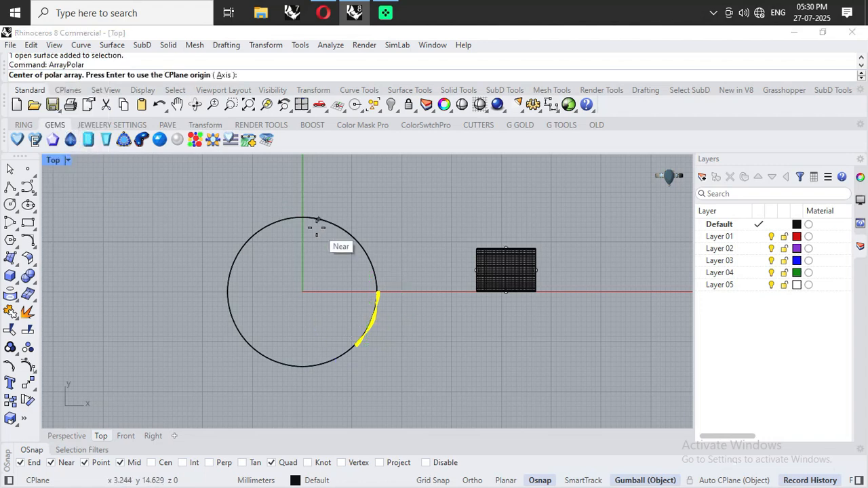
{"action": "type", "text": "0"}
{"action": "key", "text": "Return"}
{"action": "type", "text": "8"}
{"action": "key", "text": "Return"}
{"action": "key", "text": "Return"}
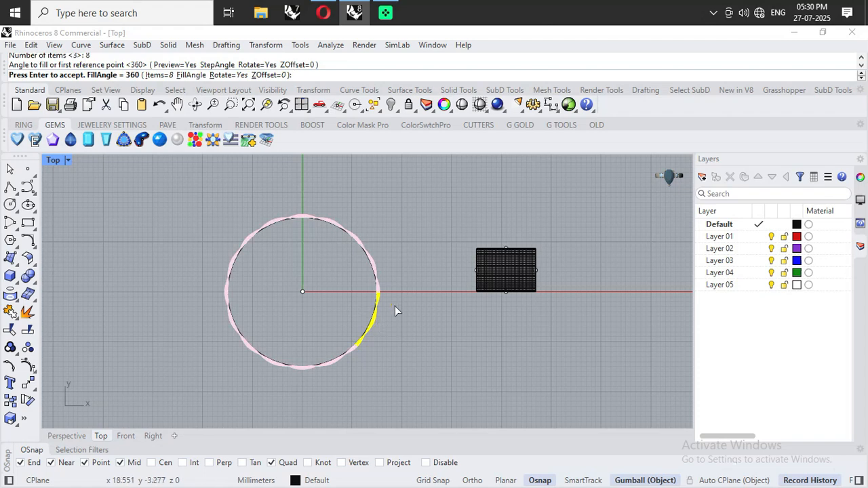
{"action": "scroll", "coordinate": [387, 304], "scroll_direction": "up", "scroll_amount": 6}
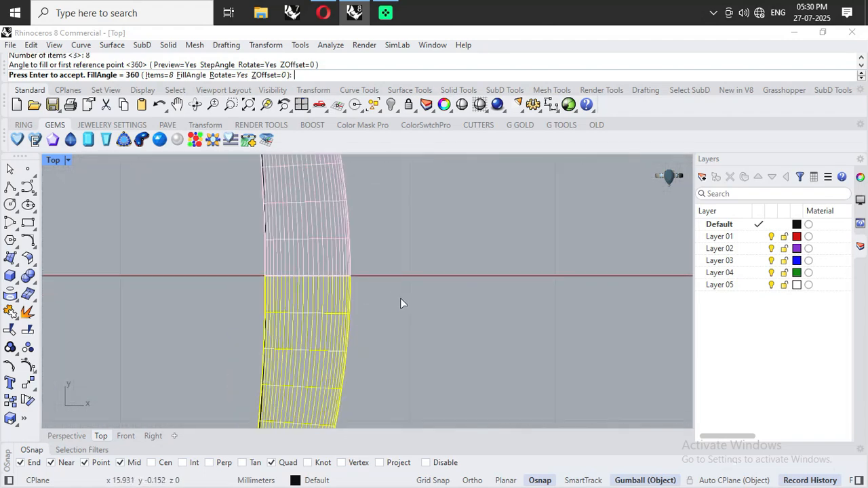
{"action": "scroll", "coordinate": [403, 302], "scroll_direction": "down", "scroll_amount": 6}
{"action": "key", "text": "Return"}
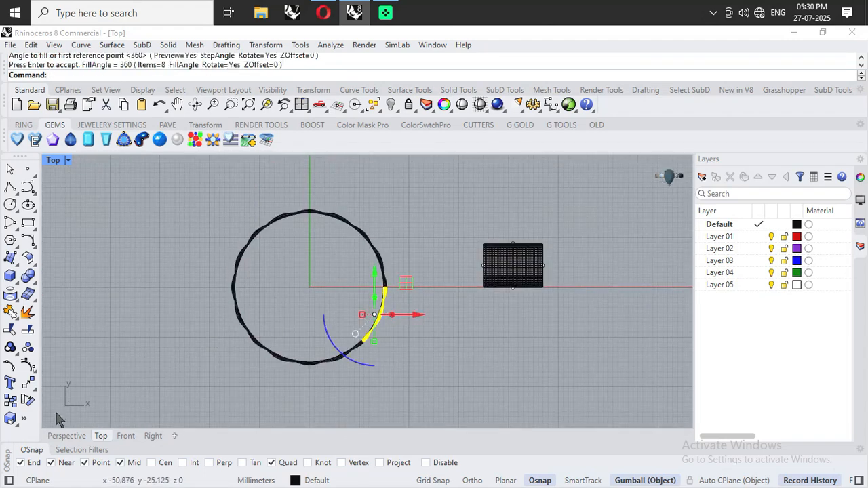
- Try to window-select the arrayed ring of patches in the Perspective view, then clear the selection
{"action": "left_click", "coordinate": [67, 435]}
{"action": "right_click_drag", "start_coordinate": [77, 423], "coordinate": [240, 267]}
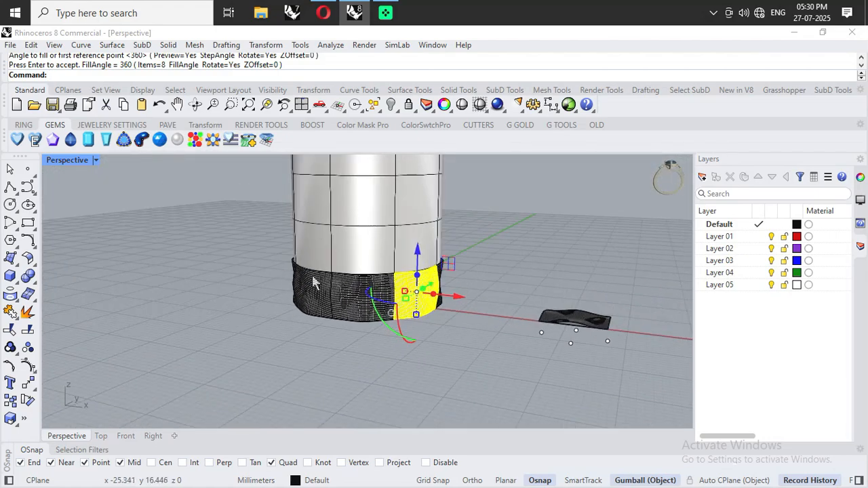
{"action": "scroll", "coordinate": [314, 284], "scroll_direction": "up", "scroll_amount": 5}
{"action": "scroll", "coordinate": [243, 272], "scroll_direction": "down", "scroll_amount": 5}
{"action": "right_click_drag", "start_coordinate": [256, 292], "coordinate": [249, 286]}
{"action": "left_click_drag", "start_coordinate": [147, 224], "coordinate": [577, 368]}
{"action": "right_click_drag", "start_coordinate": [577, 368], "coordinate": [550, 368]}
{"action": "left_click", "coordinate": [550, 369]}
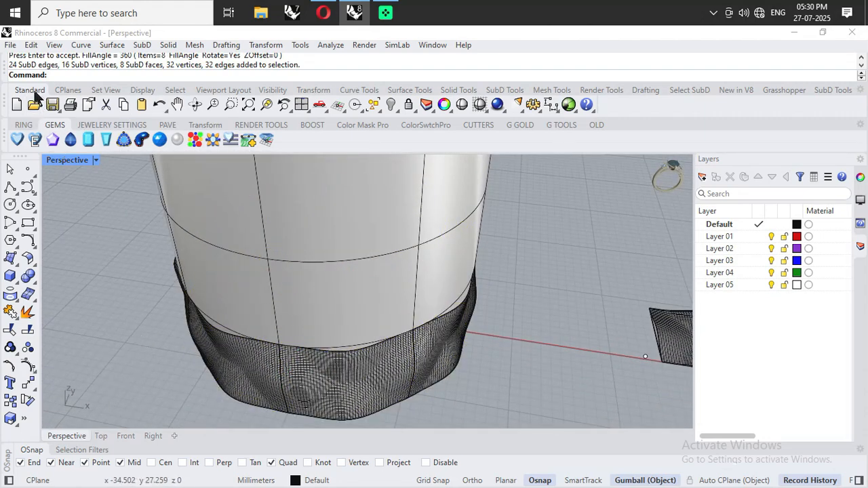
- Try to pick the patterned ring and the SubD cylinder individually, then clear the selection
{"action": "left_click", "coordinate": [371, 385]}
{"action": "left_click", "coordinate": [413, 298]}
{"action": "left_click", "coordinate": [502, 324]}
{"action": "scroll", "coordinate": [502, 324], "scroll_direction": "down", "scroll_amount": 5}
{"action": "right_click_drag", "start_coordinate": [502, 324], "coordinate": [464, 275]}
{"action": "scroll", "coordinate": [563, 202], "scroll_direction": "up", "scroll_amount": 4}
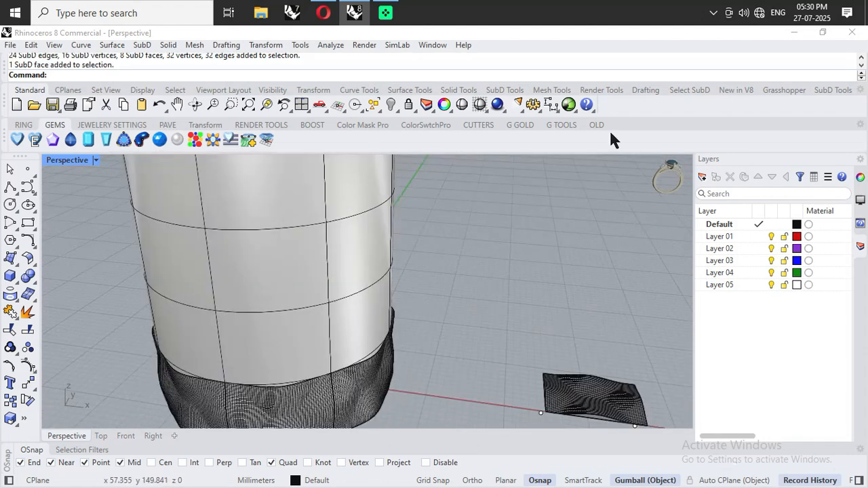
- Select the SubD cylinder with the SubD object filter, assign it to Layer 05 and hide that layer
{"action": "left_click", "coordinate": [505, 90]}
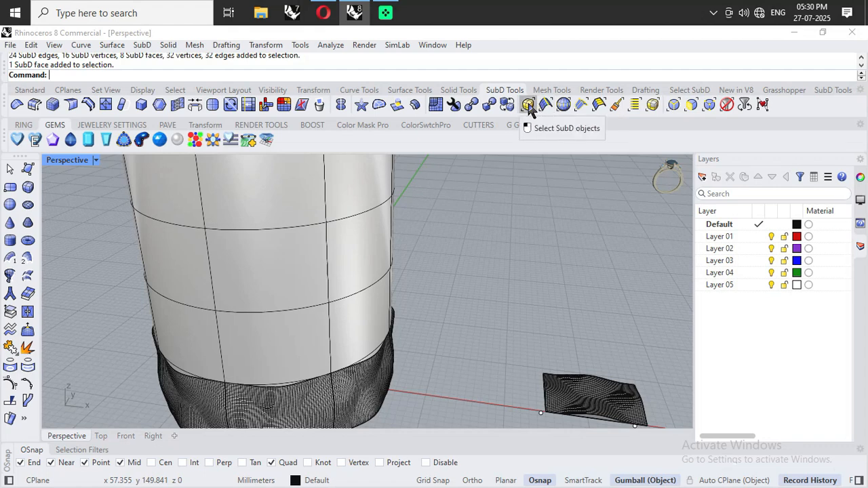
{"action": "left_click", "coordinate": [529, 109]}
{"action": "scroll", "coordinate": [357, 256], "scroll_direction": "down", "scroll_amount": 5}
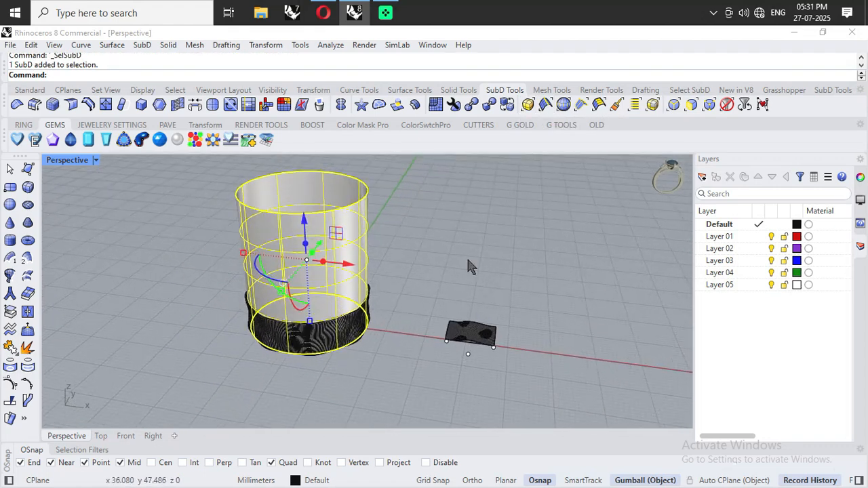
{"action": "right_click", "coordinate": [721, 288]}
{"action": "left_click", "coordinate": [774, 306]}
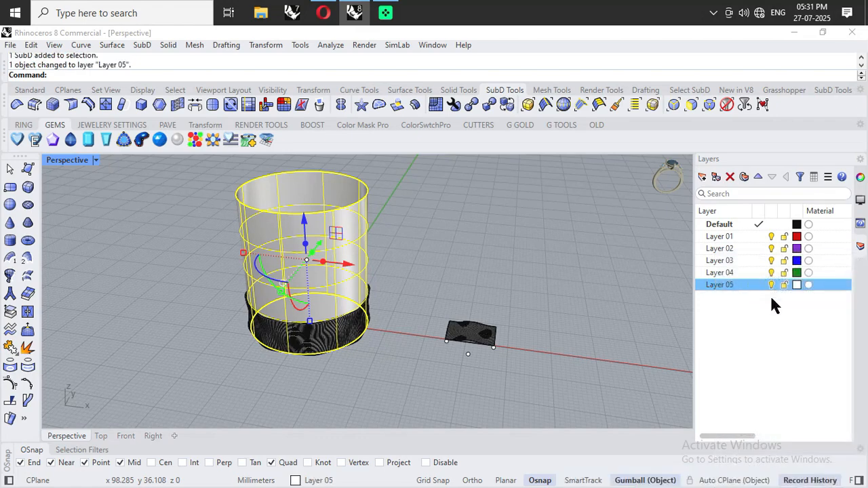
{"action": "left_click", "coordinate": [771, 285]}
- Try to window-select the eight arrayed patches of the ring, then clear the selection
{"action": "right_click_drag", "start_coordinate": [448, 298], "coordinate": [448, 223]}
{"action": "left_click_drag", "start_coordinate": [218, 257], "coordinate": [415, 361]}
{"action": "scroll", "coordinate": [362, 316], "scroll_direction": "up", "scroll_amount": 4}
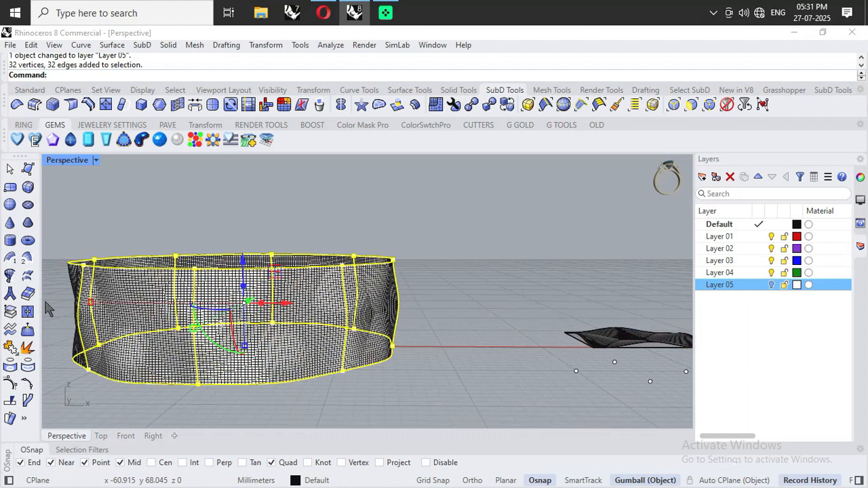
{"action": "left_click", "coordinate": [27, 91]}
{"action": "key", "text": "Escape"}
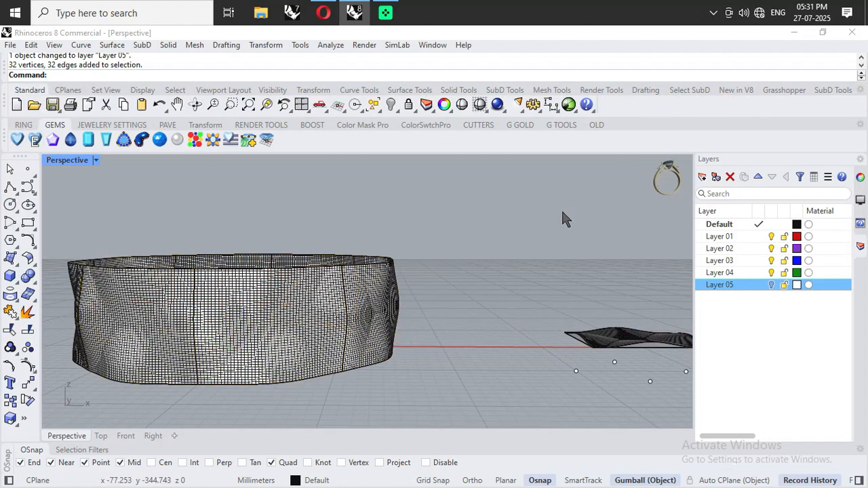
- Limit selection to faces, then try to window-select the ring's patches directly and with the face loop selection
{"action": "left_click", "coordinate": [470, 90]}
{"action": "left_click", "coordinate": [510, 90]}
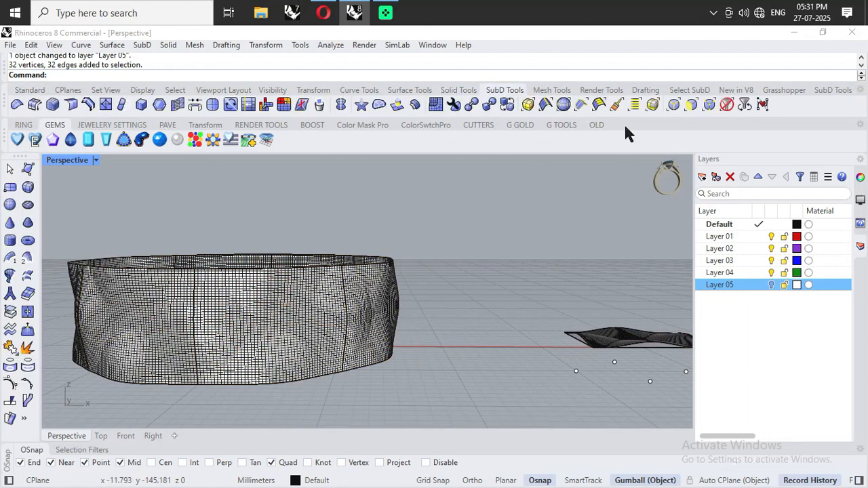
{"action": "left_click", "coordinate": [691, 104]}
{"action": "scroll", "coordinate": [467, 203], "scroll_direction": "down", "scroll_amount": 5}
{"action": "left_click_drag", "start_coordinate": [201, 198], "coordinate": [468, 353]}
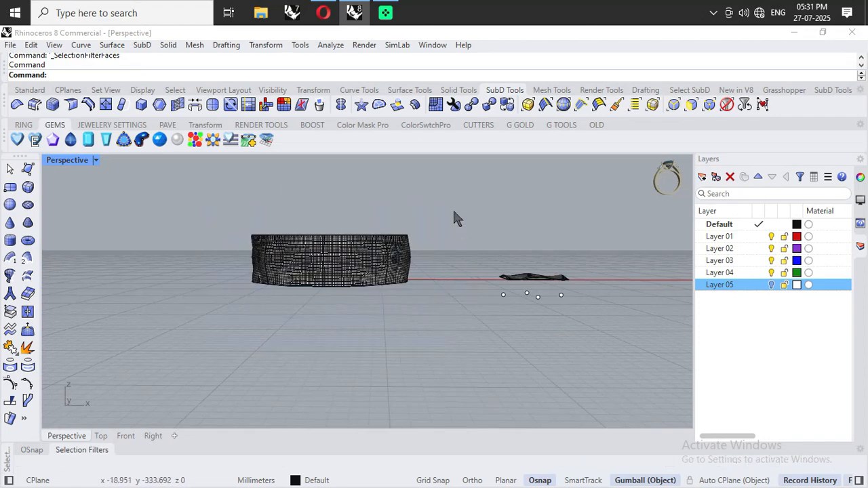
{"action": "right_click_drag", "start_coordinate": [454, 217], "coordinate": [427, 213]}
{"action": "left_click_drag", "start_coordinate": [425, 204], "coordinate": [101, 342]}
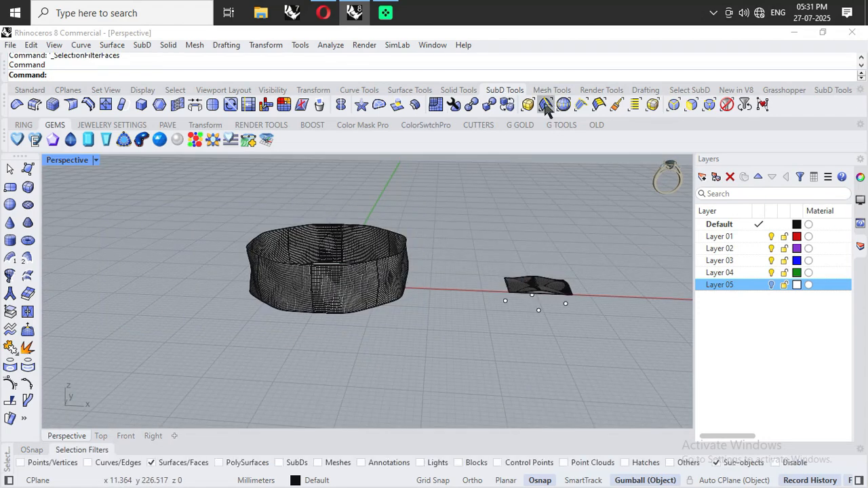
{"action": "left_click", "coordinate": [600, 106]}
{"action": "left_click_drag", "start_coordinate": [222, 181], "coordinate": [465, 329]}
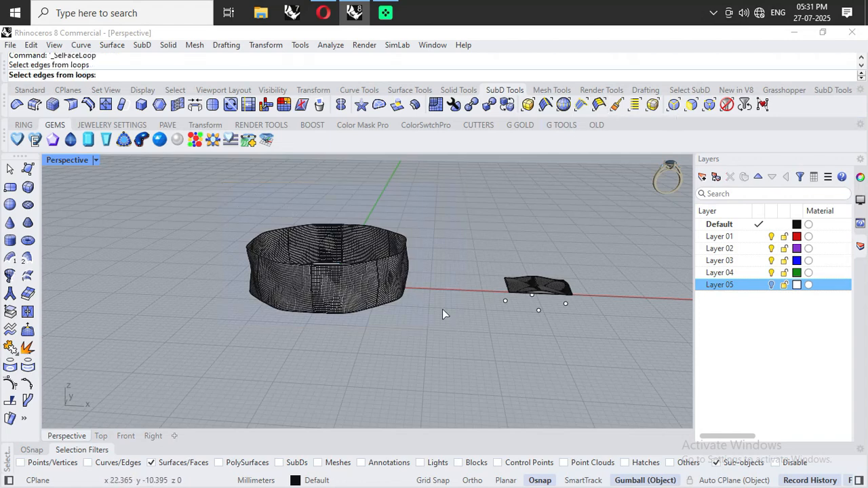
- Select all eight patches around the ring one by one in the Perspective view
{"action": "left_click", "coordinate": [372, 289]}
{"action": "scroll", "coordinate": [372, 289], "scroll_direction": "up", "scroll_amount": 5}
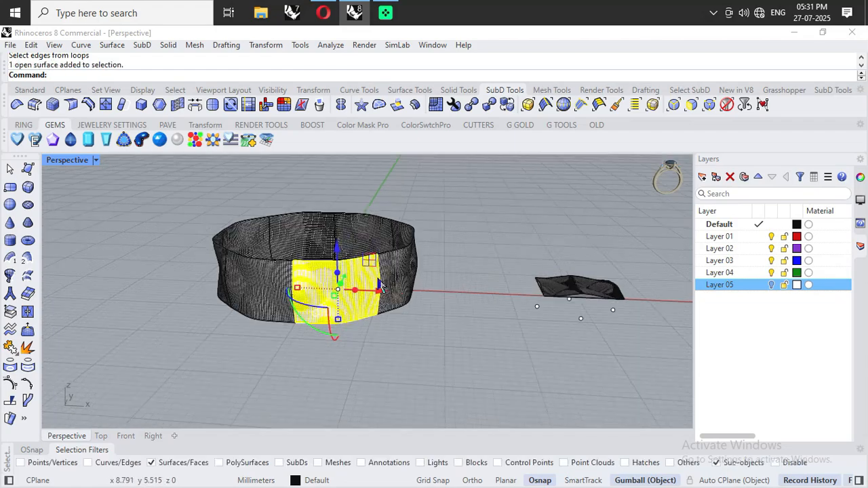
{"action": "left_click", "coordinate": [417, 274]}
{"action": "right_click_drag", "start_coordinate": [417, 274], "coordinate": [299, 217]}
{"action": "right_click_drag", "start_coordinate": [120, 261], "coordinate": [295, 234]}
{"action": "left_click", "coordinate": [262, 358], "text": "shift"}
{"action": "left_click", "coordinate": [348, 358], "text": "shift"}
{"action": "scroll", "coordinate": [348, 358], "scroll_direction": "down", "scroll_amount": 8}
{"action": "right_click_drag", "start_coordinate": [394, 356], "coordinate": [366, 346]}
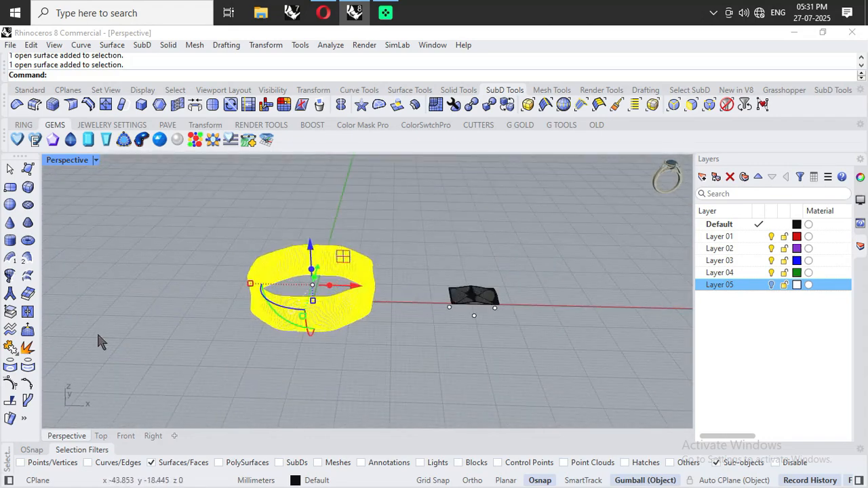
- Join the eight selected ring patches into one polysurface and accept the broken history
{"action": "left_click", "coordinate": [34, 91]}
{"action": "left_click", "coordinate": [11, 312]}
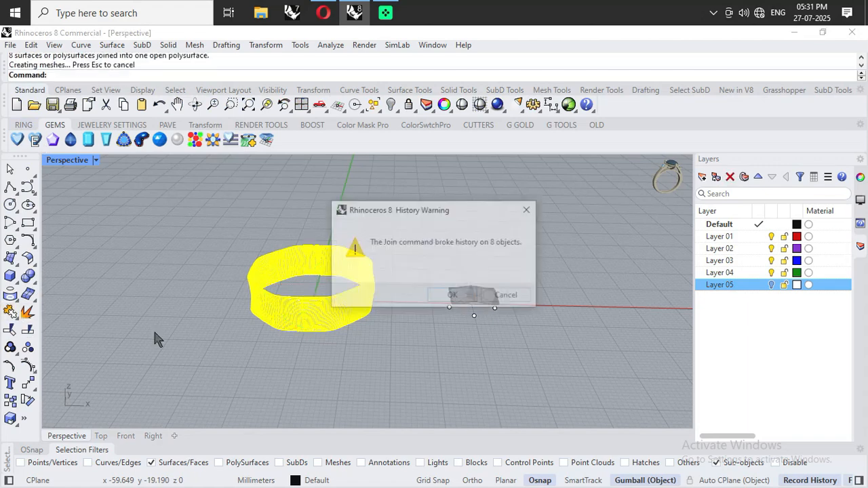
{"action": "left_click", "coordinate": [452, 296]}
- Array the joined ring linearly with 4 items in the Front view, stacking them straight up from its lower corner to its upper corner
{"action": "left_click", "coordinate": [126, 437]}
{"action": "scroll", "coordinate": [272, 349], "scroll_direction": "down", "scroll_amount": 3}
{"action": "scroll", "coordinate": [327, 341], "scroll_direction": "up", "scroll_amount": 5}
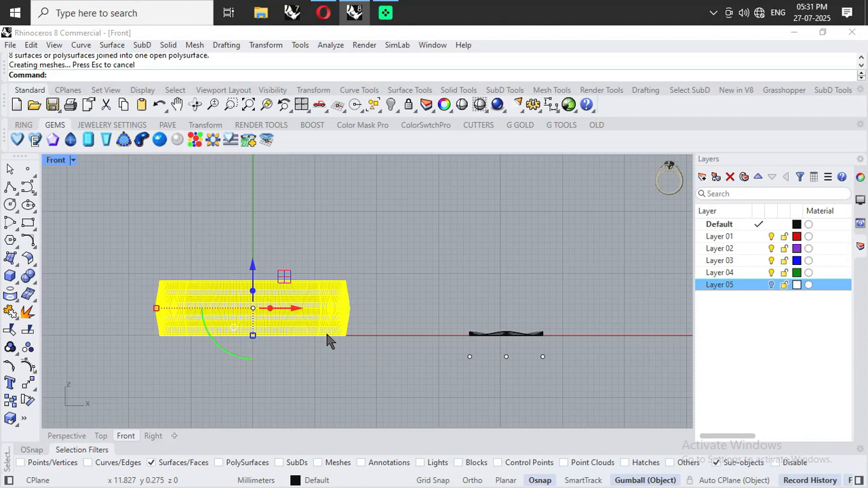
{"action": "scroll", "coordinate": [350, 361], "scroll_direction": "down", "scroll_amount": 6}
{"action": "scroll", "coordinate": [369, 315], "scroll_direction": "up", "scroll_amount": 6}
{"action": "scroll", "coordinate": [368, 362], "scroll_direction": "down", "scroll_amount": 4}
{"action": "scroll", "coordinate": [339, 279], "scroll_direction": "up", "scroll_amount": 2}
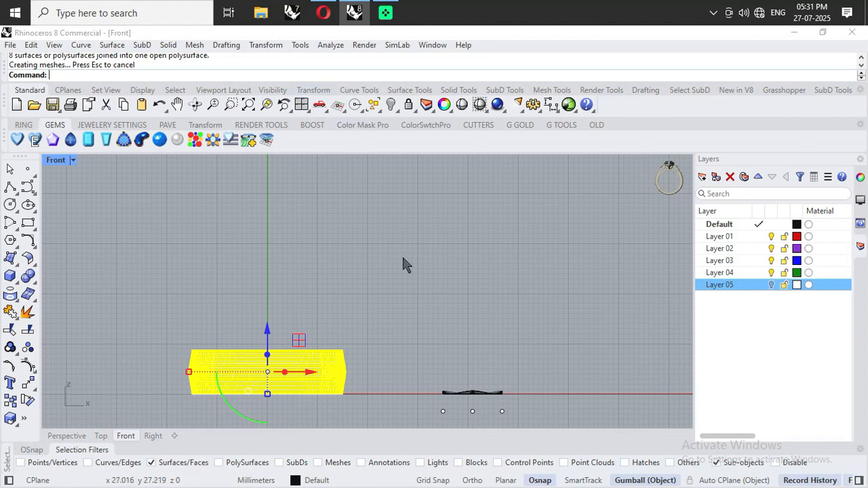
{"action": "type", "text": "ArrayPolar"}
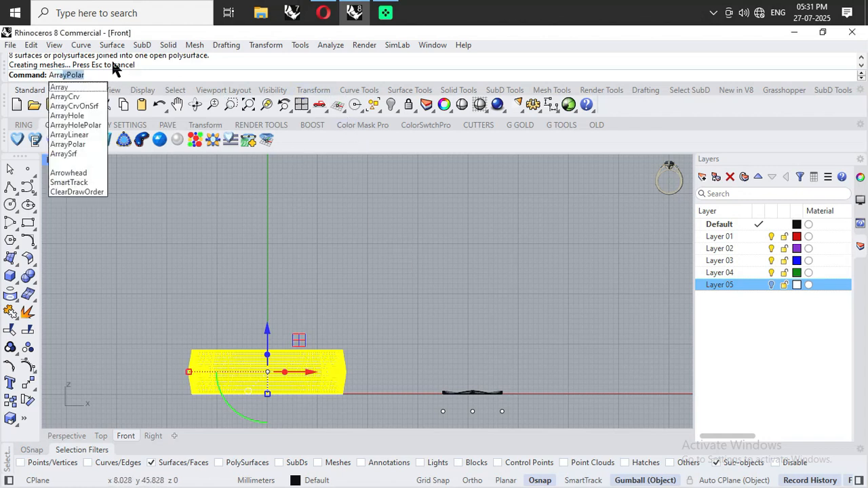
{"action": "left_click", "coordinate": [84, 135]}
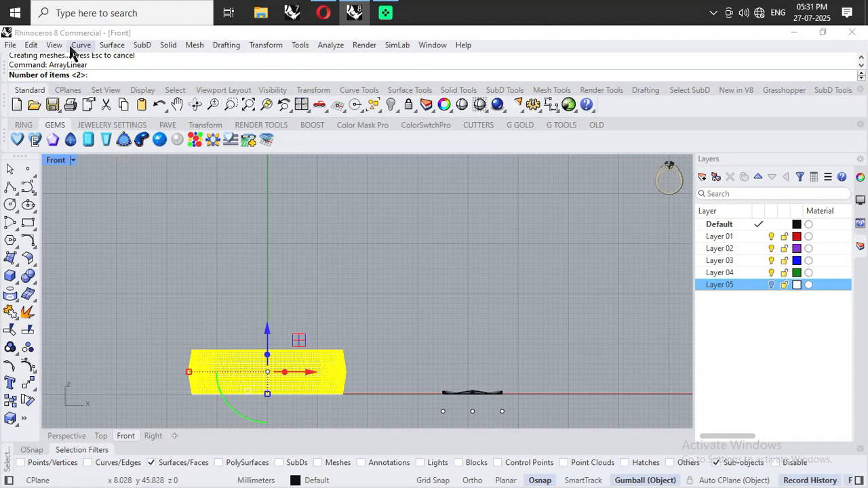
{"action": "type", "text": "4"}
{"action": "key", "text": "Return"}
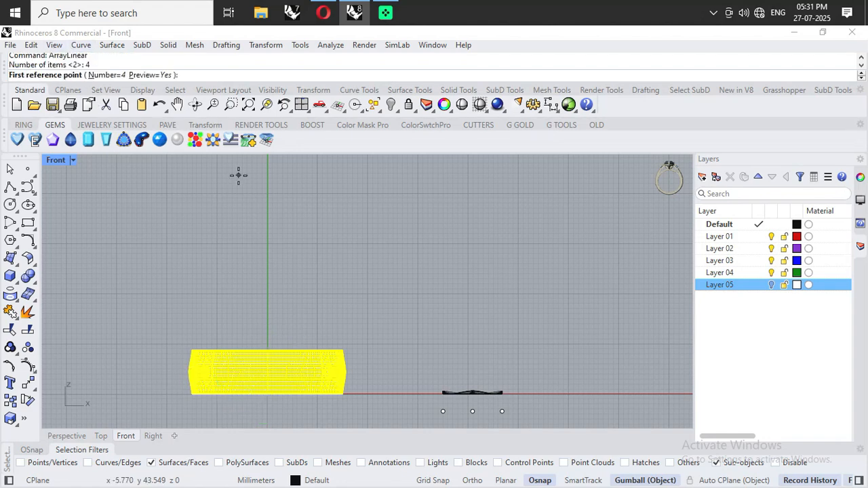
{"action": "scroll", "coordinate": [333, 333], "scroll_direction": "up", "scroll_amount": 6}
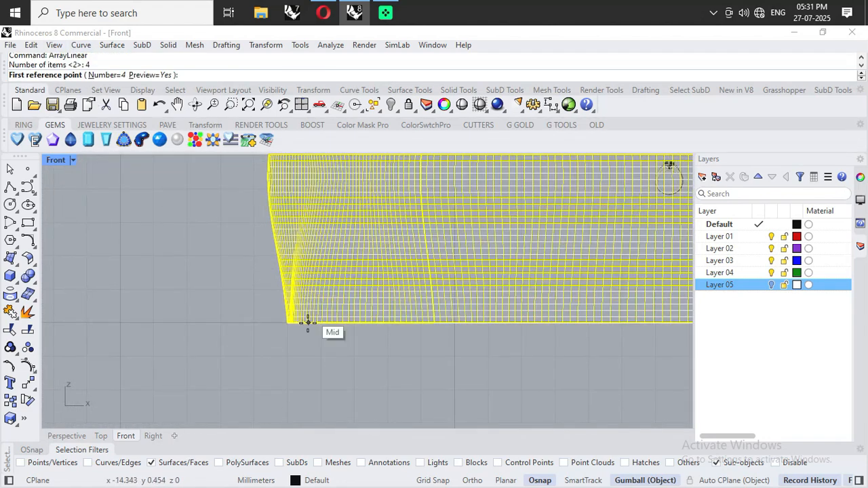
{"action": "left_click", "coordinate": [286, 323]}
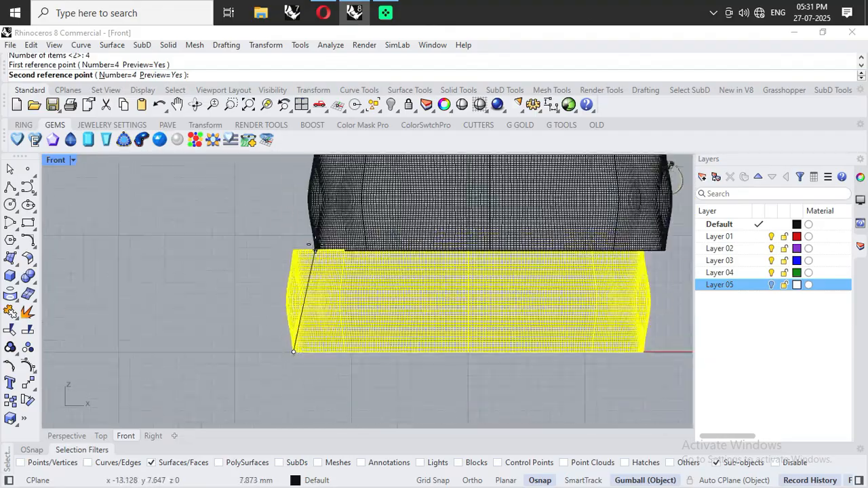
{"action": "key", "text": "F8"}
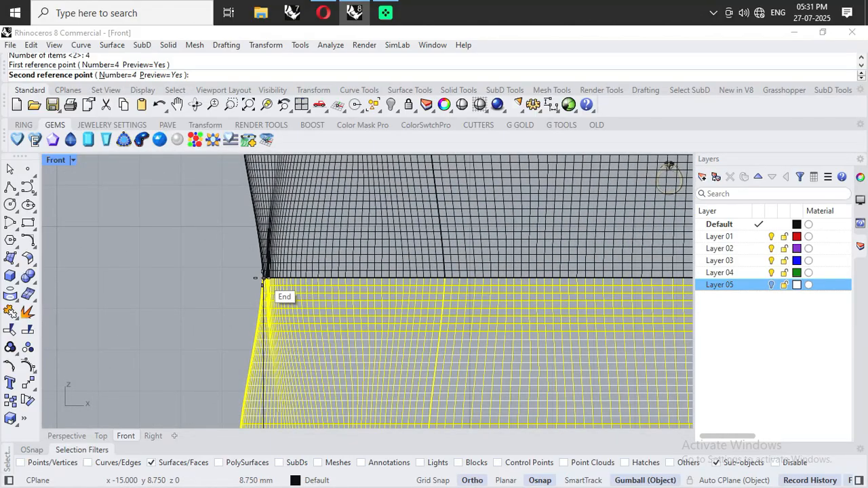
{"action": "scroll", "coordinate": [265, 278], "scroll_direction": "up", "scroll_amount": 6}
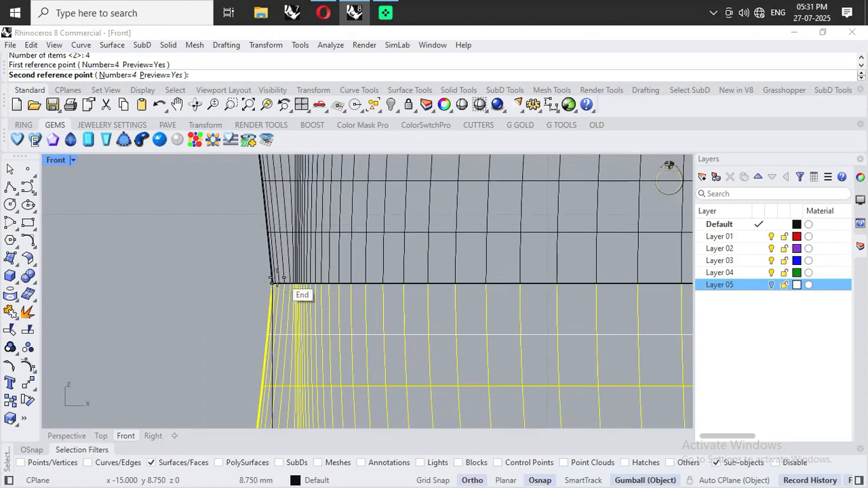
{"action": "left_click", "coordinate": [272, 283], "text": "shift"}
{"action": "right_click", "coordinate": [208, 320]}
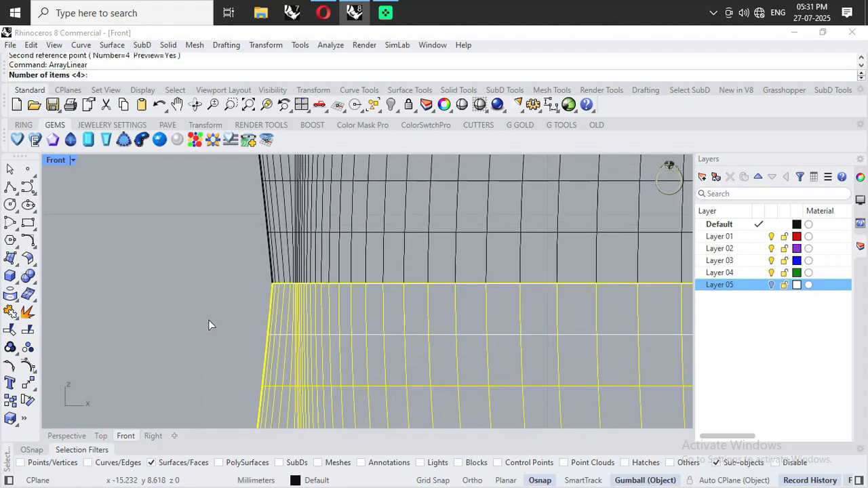
{"action": "key", "text": "Escape"}
{"action": "scroll", "coordinate": [223, 318], "scroll_direction": "down", "scroll_amount": 10}
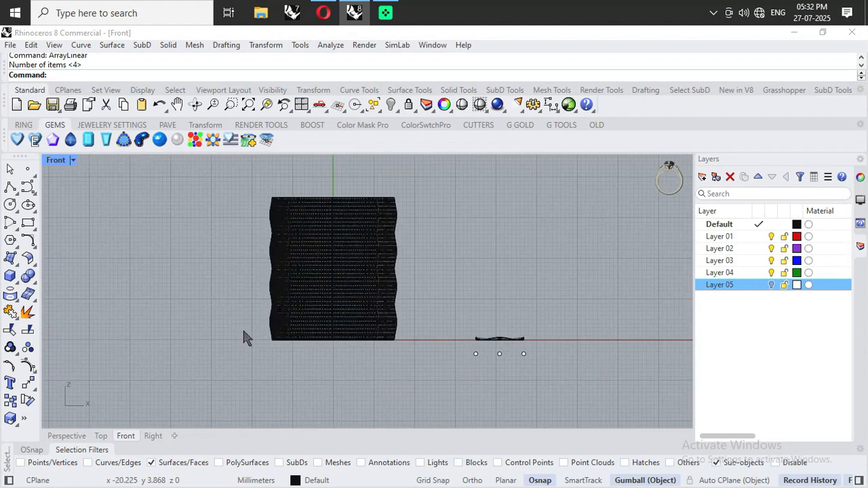
- Select the four stacked rings in the Perspective view and join them
{"action": "left_click", "coordinate": [67, 436]}
{"action": "right_click_drag", "start_coordinate": [281, 296], "coordinate": [299, 269]}
{"action": "scroll", "coordinate": [299, 269], "scroll_direction": "up", "scroll_amount": 5}
{"action": "left_click_drag", "start_coordinate": [165, 193], "coordinate": [339, 398]}
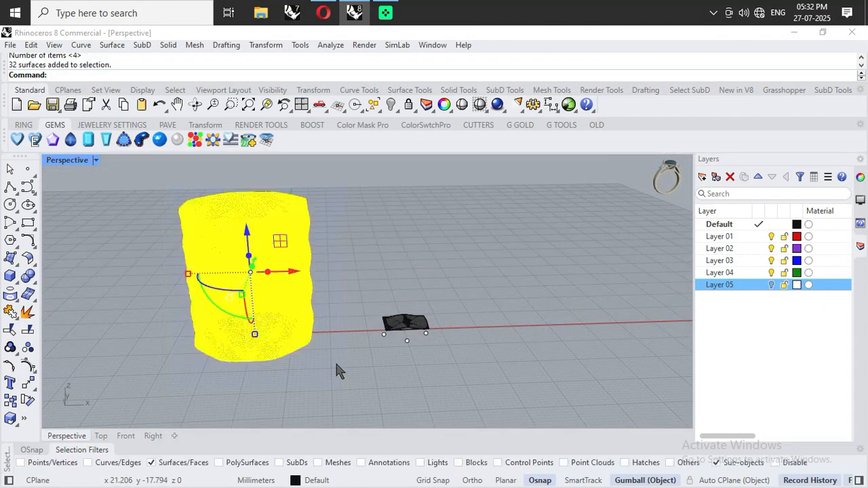
{"action": "left_click", "coordinate": [10, 314]}
{"action": "left_click", "coordinate": [361, 255]}
{"action": "left_click", "coordinate": [281, 286]}
{"action": "left_click", "coordinate": [340, 282]}
- Try to cage-edit the stacked rings in the Front view by window-selecting them as captive objects
{"action": "right_click_drag", "start_coordinate": [340, 282], "coordinate": [311, 236]}
{"action": "left_click_drag", "start_coordinate": [168, 196], "coordinate": [359, 407]}
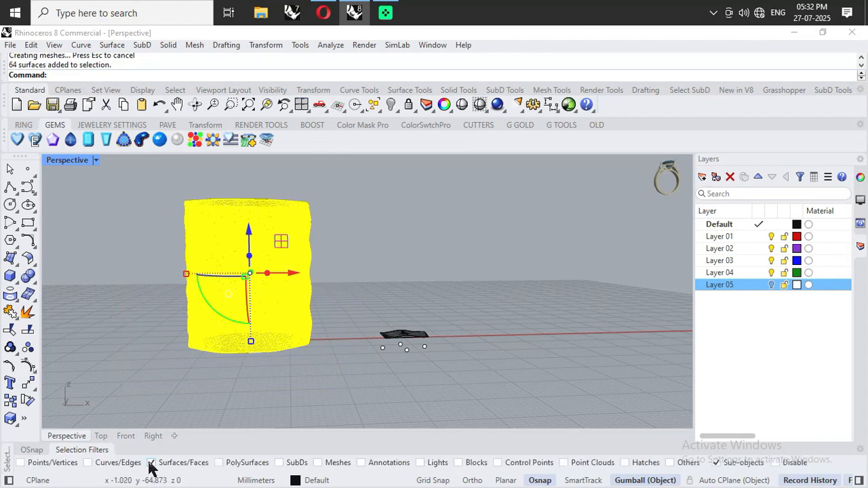
{"action": "left_click", "coordinate": [100, 437]}
{"action": "left_click", "coordinate": [125, 436]}
{"action": "scroll", "coordinate": [325, 330], "scroll_direction": "down", "scroll_amount": 2}
{"action": "scroll", "coordinate": [397, 339], "scroll_direction": "up", "scroll_amount": 2}
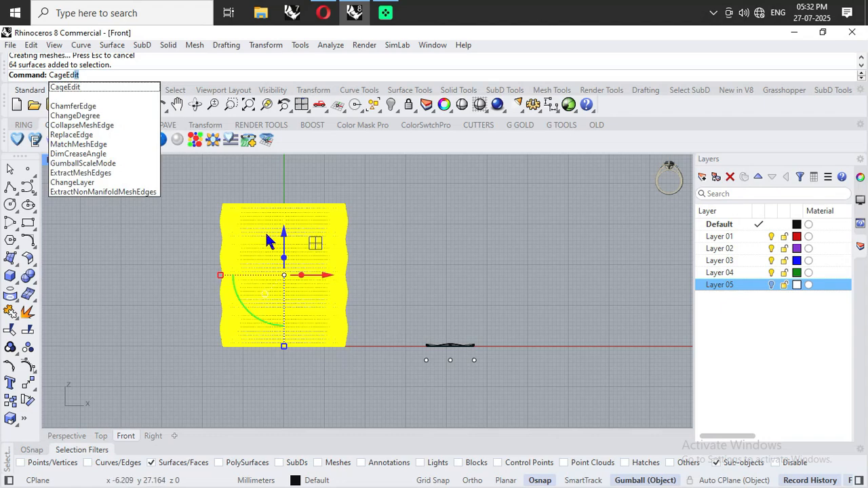
{"action": "left_click", "coordinate": [102, 87]}
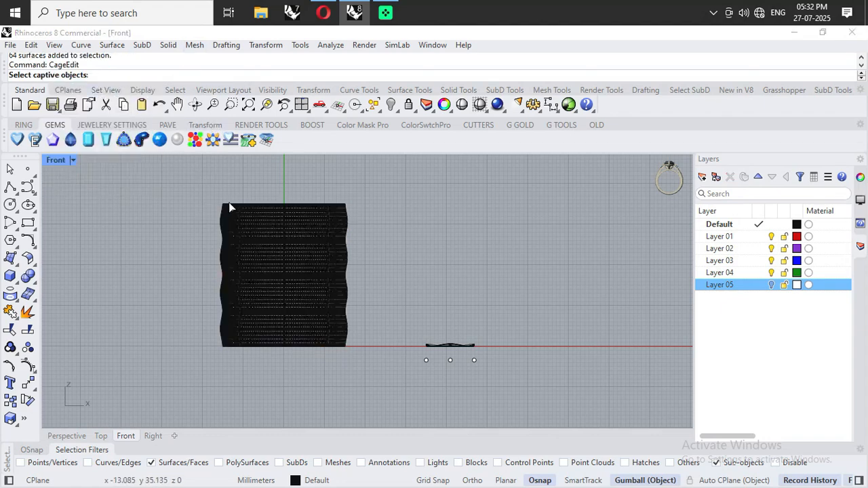
{"action": "left_click_drag", "start_coordinate": [170, 170], "coordinate": [379, 377]}
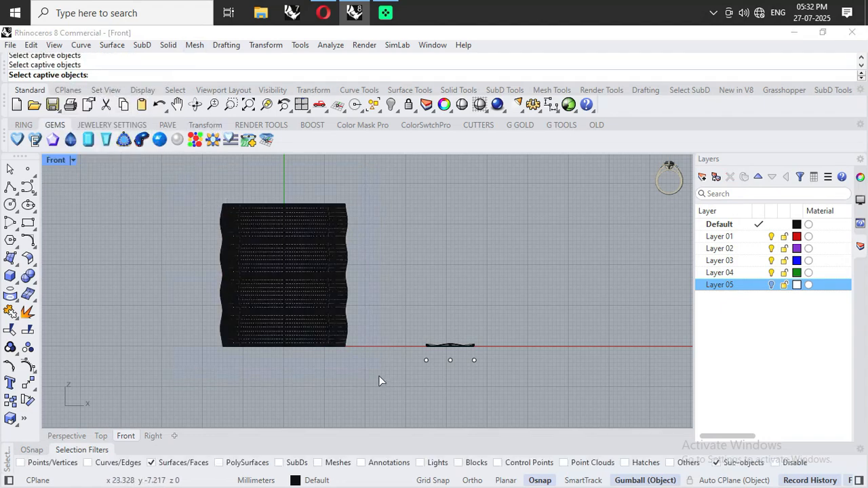
{"action": "left_click_drag", "start_coordinate": [377, 178], "coordinate": [240, 317]}
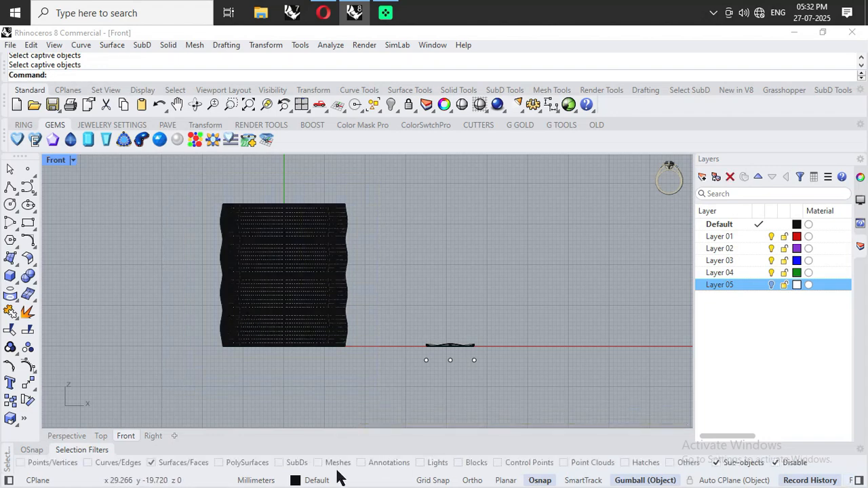
- Window-select the stacked rings with their vertices and edges, try moving them by the upper corner, and undo the move
{"action": "left_click_drag", "start_coordinate": [192, 174], "coordinate": [383, 373]}
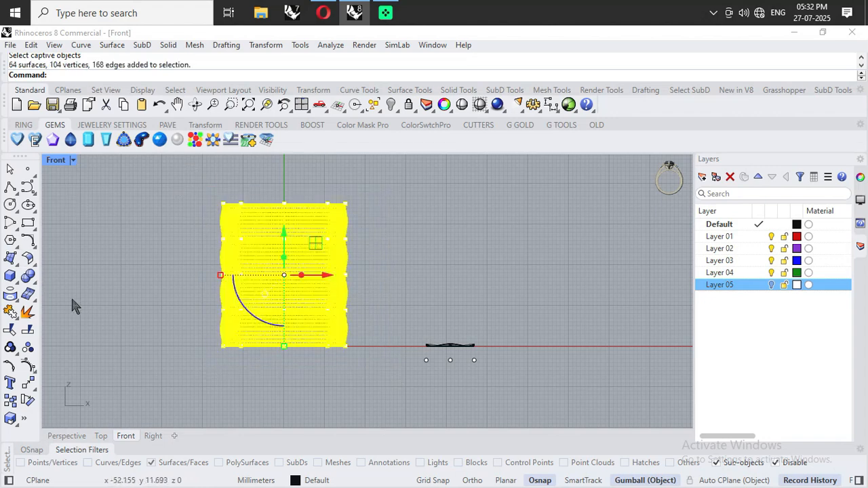
{"action": "scroll", "coordinate": [278, 183], "scroll_direction": "up", "scroll_amount": 6}
{"action": "scroll", "coordinate": [245, 203], "scroll_direction": "down", "scroll_amount": 4}
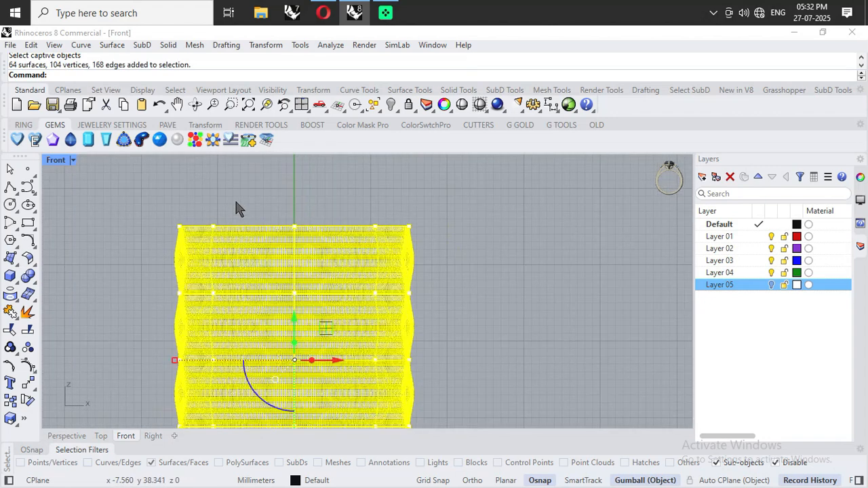
{"action": "left_click_drag", "start_coordinate": [180, 230], "coordinate": [257, 207]}
{"action": "left_click", "coordinate": [472, 295]}
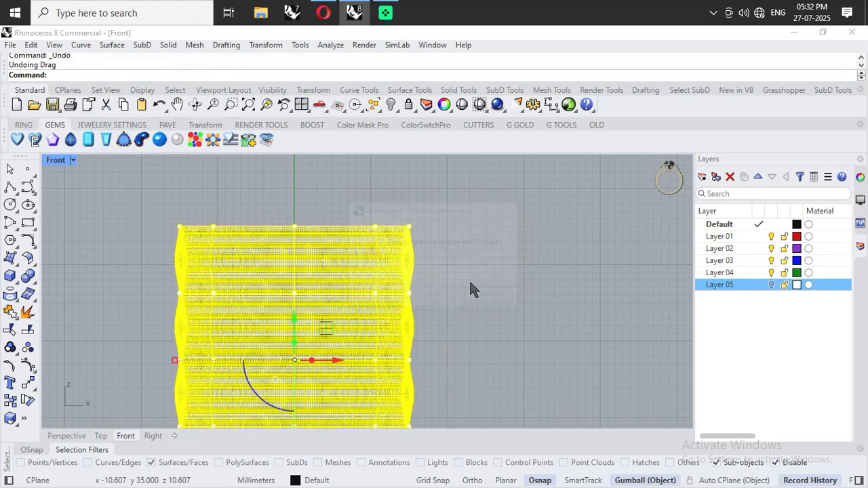
- Run CageEdit on the stacked rings, using a bounding box in World coordinates as the control object
{"action": "scroll", "coordinate": [209, 282], "scroll_direction": "down", "scroll_amount": 4}
{"action": "type", "text": "CageEdit"}
{"action": "key", "text": "Return"}
{"action": "scroll", "coordinate": [221, 208], "scroll_direction": "down", "scroll_amount": 2}
{"action": "left_click_drag", "start_coordinate": [160, 189], "coordinate": [344, 406]}
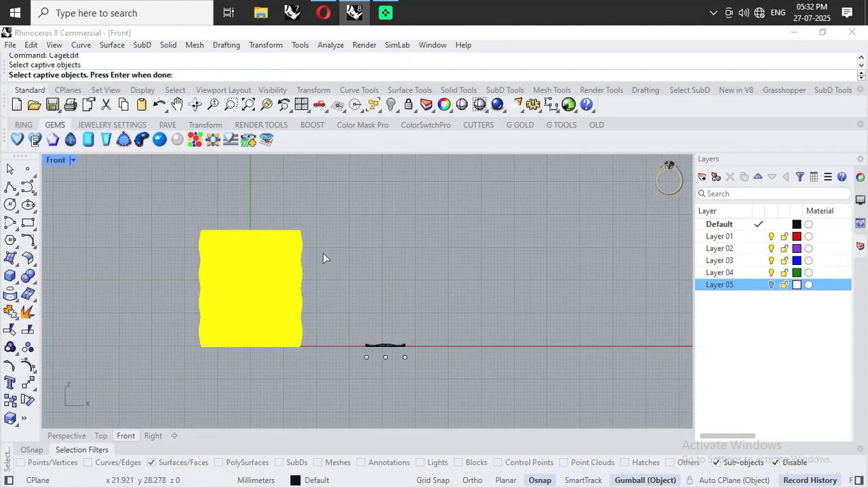
{"action": "key", "text": "Return"}
{"action": "left_click", "coordinate": [113, 75]}
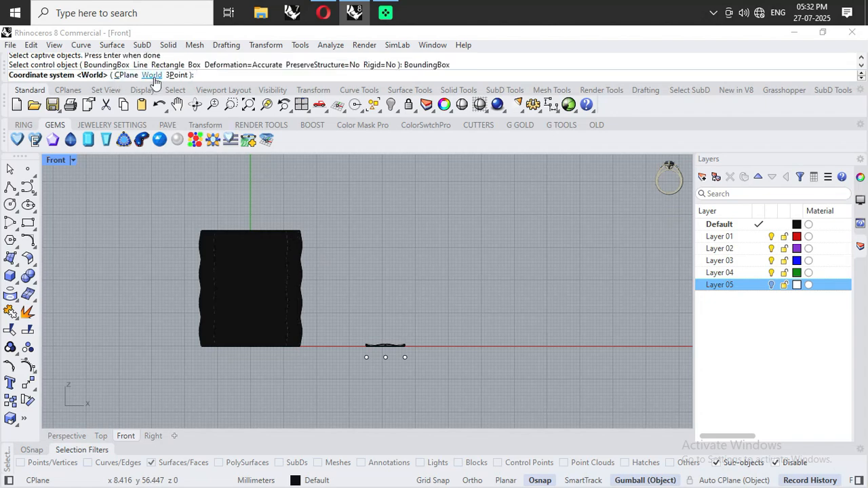
{"action": "left_click", "coordinate": [149, 75]}
- Set the cage's X, Y and Z point counts to 5 and apply it to the global region
{"action": "left_click", "coordinate": [102, 74]}
{"action": "type", "text": "5"}
{"action": "key", "text": "Return"}
{"action": "left_click", "coordinate": [156, 74]}
{"action": "type", "text": "5"}
{"action": "key", "text": "Return"}
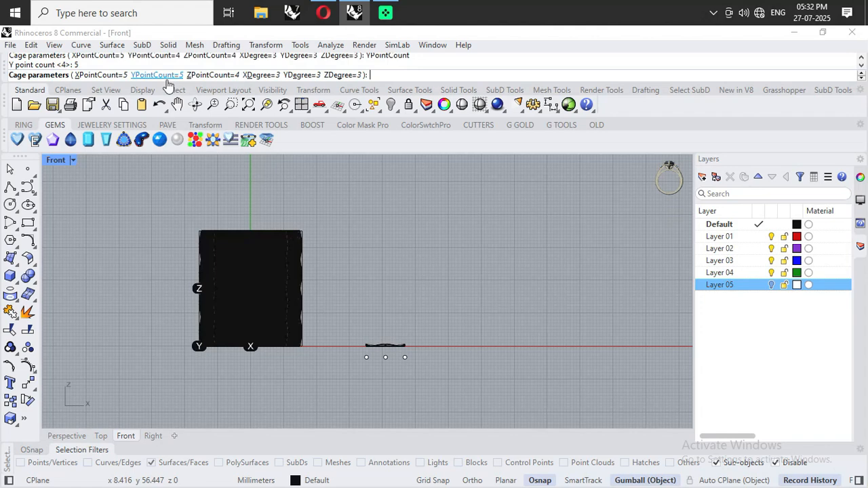
{"action": "left_click", "coordinate": [213, 75]}
{"action": "type", "text": "5"}
{"action": "key", "text": "Return"}
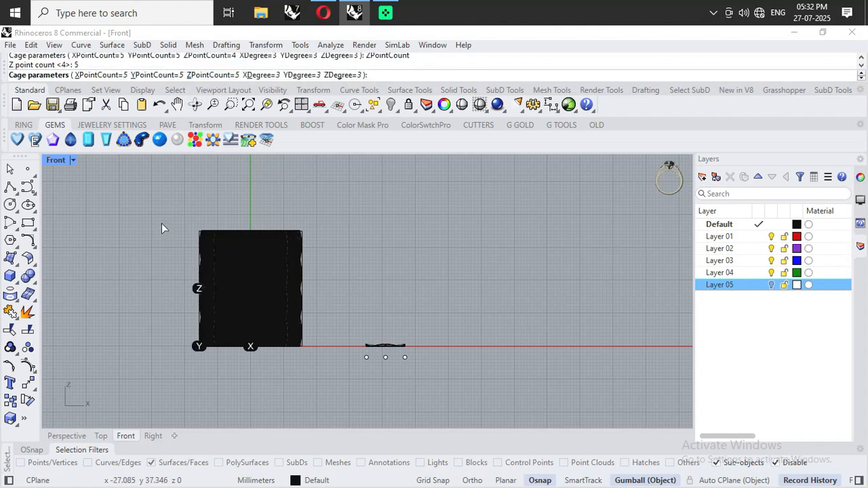
{"action": "key", "text": "Return"}
{"action": "key", "text": "Return"}
- Try narrowing the vase's neck by scaling the cage's top two rows of points inward along X to about half their width
{"action": "scroll", "coordinate": [209, 258], "scroll_direction": "up", "scroll_amount": 5}
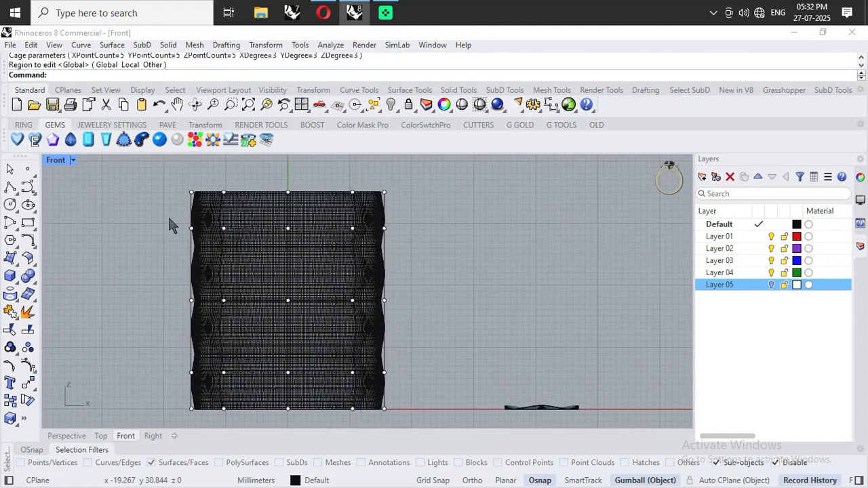
{"action": "left_click_drag", "start_coordinate": [175, 180], "coordinate": [421, 266]}
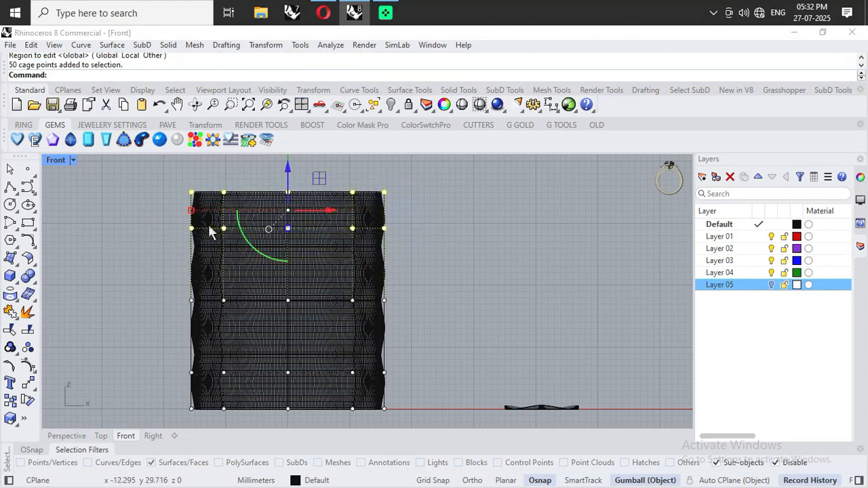
{"action": "left_click_drag", "start_coordinate": [192, 216], "coordinate": [242, 211]}
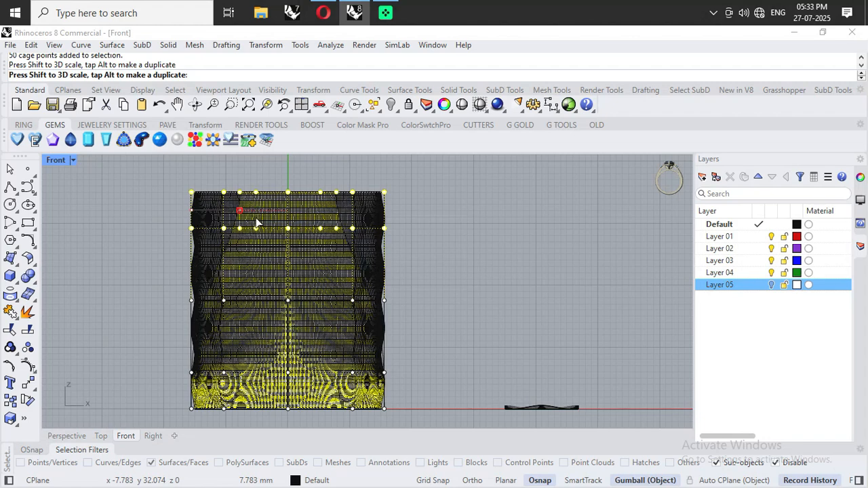
{"action": "left_click_drag", "start_coordinate": [256, 222], "coordinate": [258, 223]}
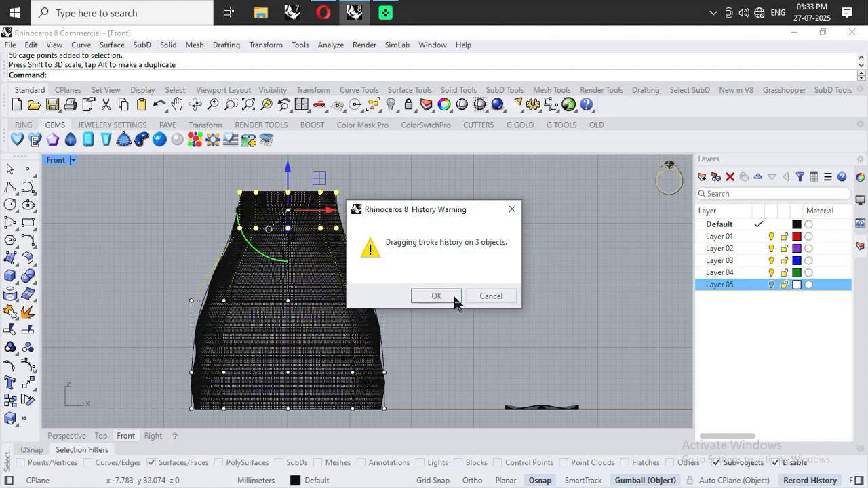
{"action": "left_click", "coordinate": [455, 297]}
- Move the cage's bottom row of points down about 4.9 mm and scale it inward along X
{"action": "scroll", "coordinate": [189, 211], "scroll_direction": "up", "scroll_amount": 2}
{"action": "scroll", "coordinate": [189, 210], "scroll_direction": "down", "scroll_amount": 4}
{"action": "scroll", "coordinate": [256, 386], "scroll_direction": "up", "scroll_amount": 6}
{"action": "left_click_drag", "start_coordinate": [97, 324], "coordinate": [478, 387]}
{"action": "scroll", "coordinate": [461, 272], "scroll_direction": "down", "scroll_amount": 2}
{"action": "left_click_drag", "start_coordinate": [349, 289], "coordinate": [342, 318]}
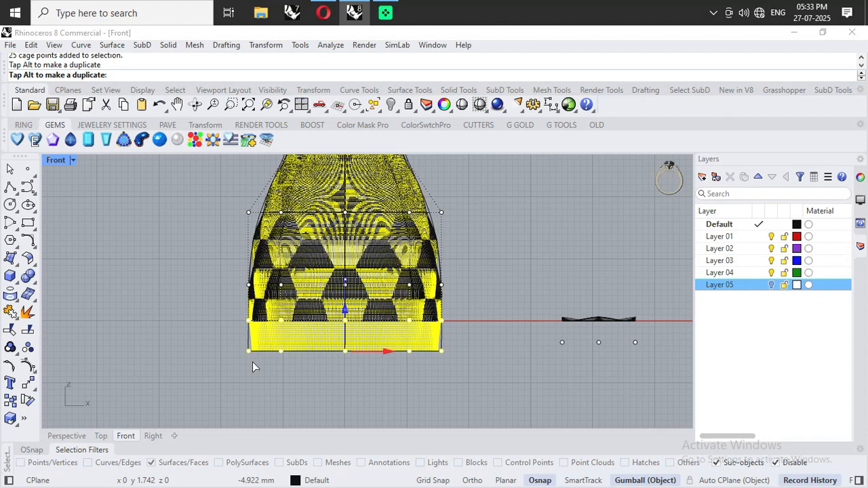
{"action": "left_click_drag", "start_coordinate": [249, 352], "coordinate": [305, 358]}
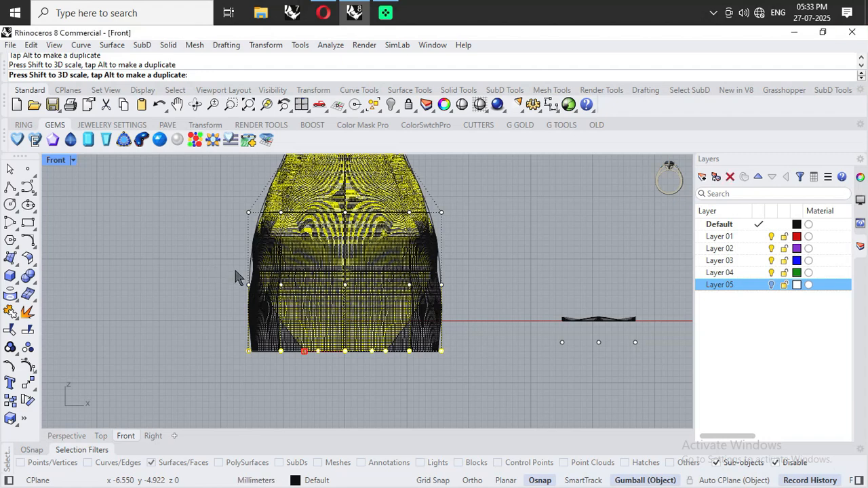
- Scale the cage's second-lowest row of points outward along X and lower it about 1.7 mm
{"action": "left_click_drag", "start_coordinate": [224, 271], "coordinate": [466, 320]}
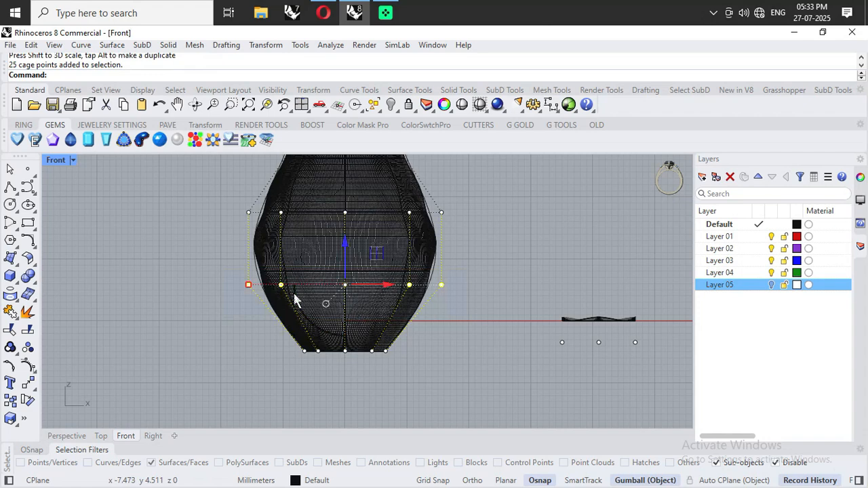
{"action": "left_click_drag", "start_coordinate": [248, 285], "coordinate": [200, 292]}
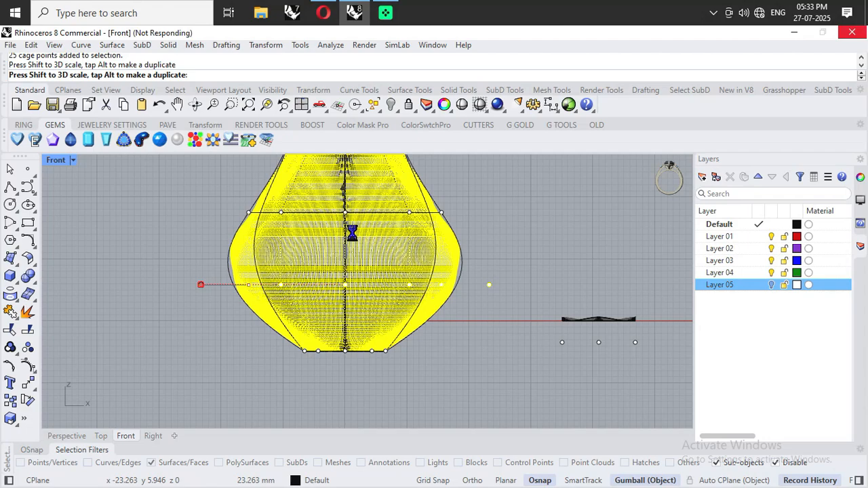
{"action": "scroll", "coordinate": [354, 241], "scroll_direction": "up", "scroll_amount": 3}
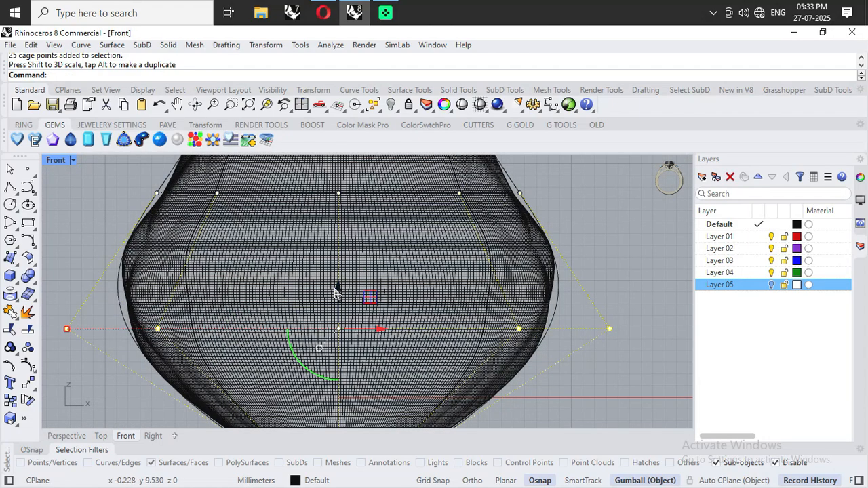
{"action": "left_click_drag", "start_coordinate": [339, 294], "coordinate": [383, 291]}
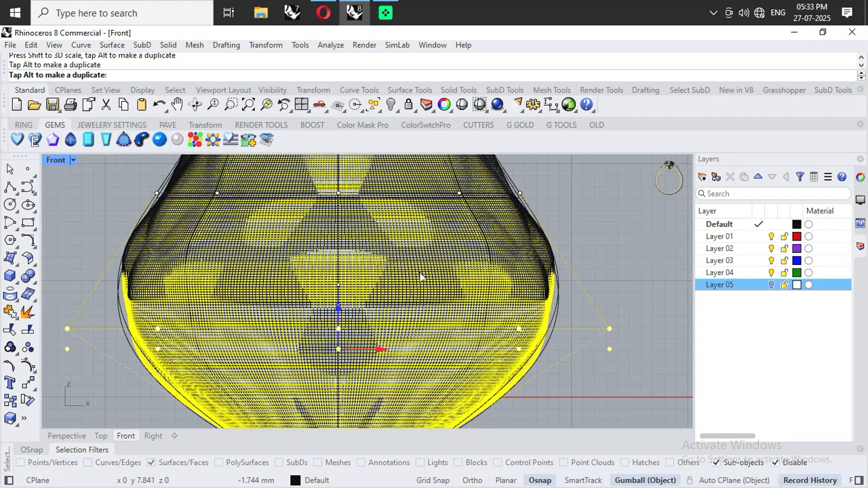
{"action": "left_click_drag", "start_coordinate": [421, 277], "coordinate": [423, 277]}
{"action": "scroll", "coordinate": [423, 277], "scroll_direction": "down", "scroll_amount": 4}
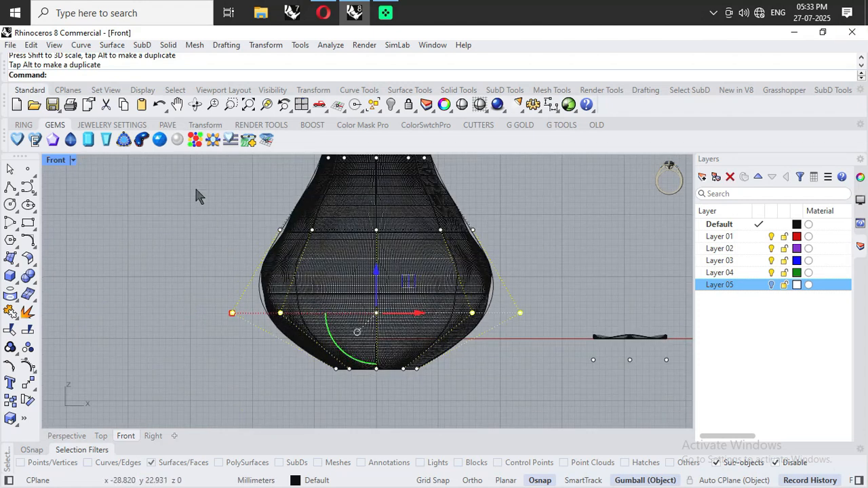
- Check the vase in the Perspective view and undo all the cage point moves and scalings, back to the straight cylinder
{"action": "left_click", "coordinate": [73, 436]}
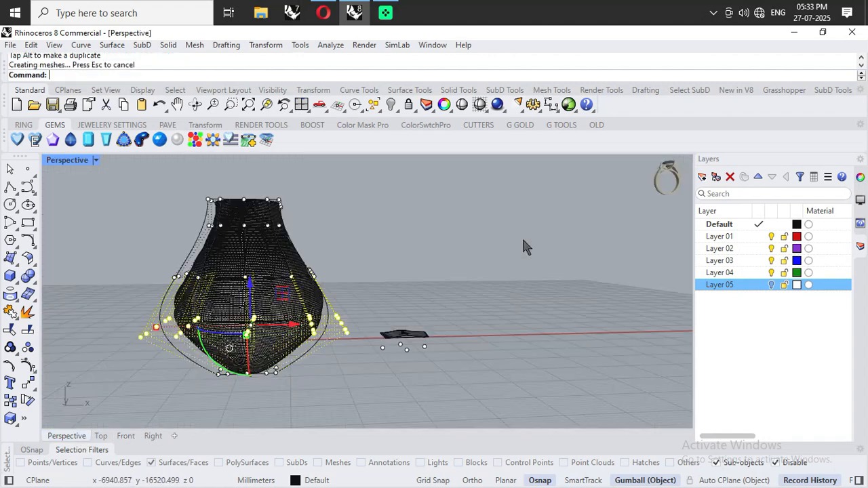
{"action": "right_click_drag", "start_coordinate": [438, 217], "coordinate": [397, 347]}
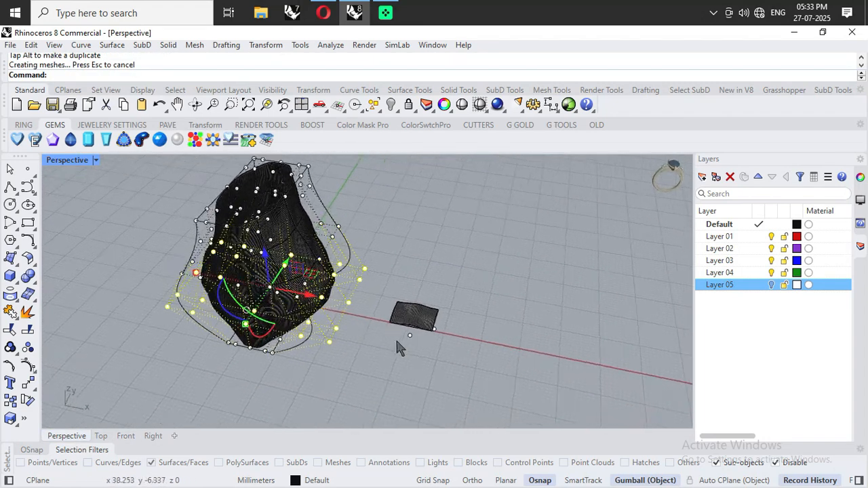
{"action": "key", "text": "ctrl+z"}
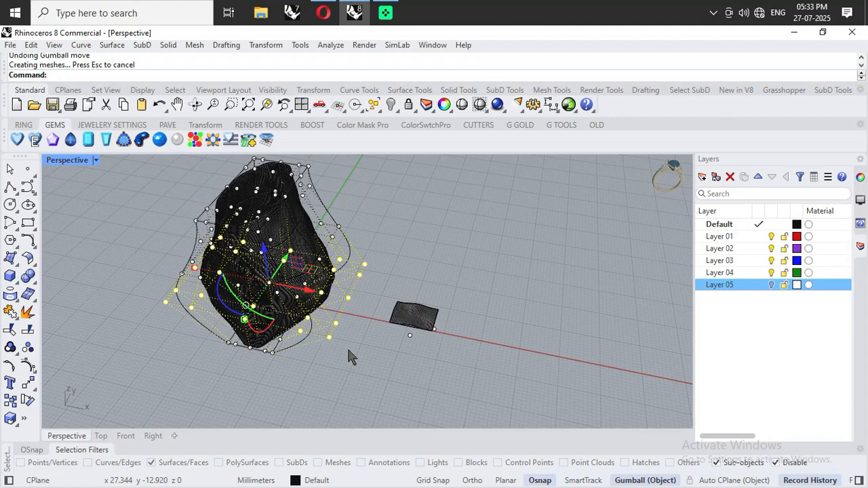
{"action": "key", "text": "ctrl+z"}
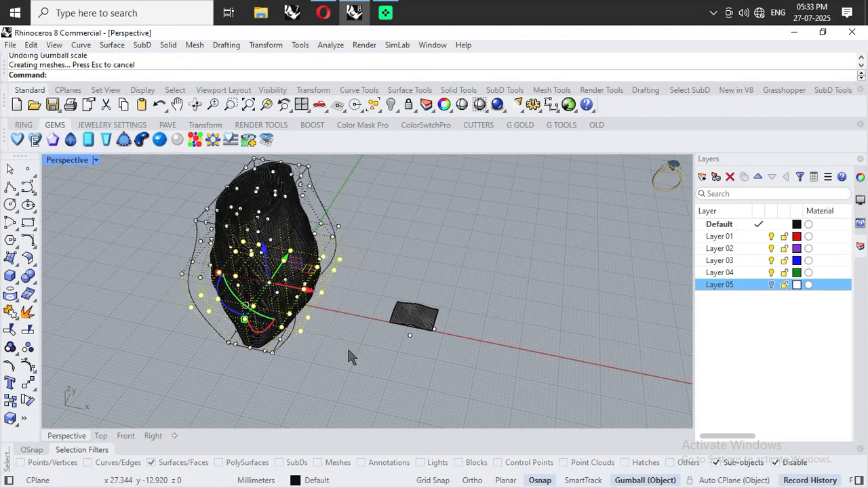
{"action": "key", "text": "ctrl+z"}
{"action": "key", "text": "ctrl+z"}
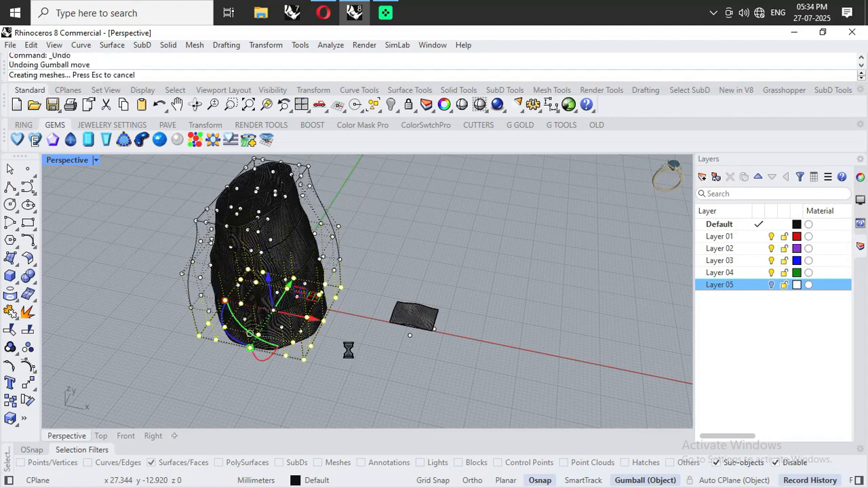
{"action": "key", "text": "ctrl+z"}
{"action": "scroll", "coordinate": [338, 346], "scroll_direction": "down", "scroll_amount": 3}
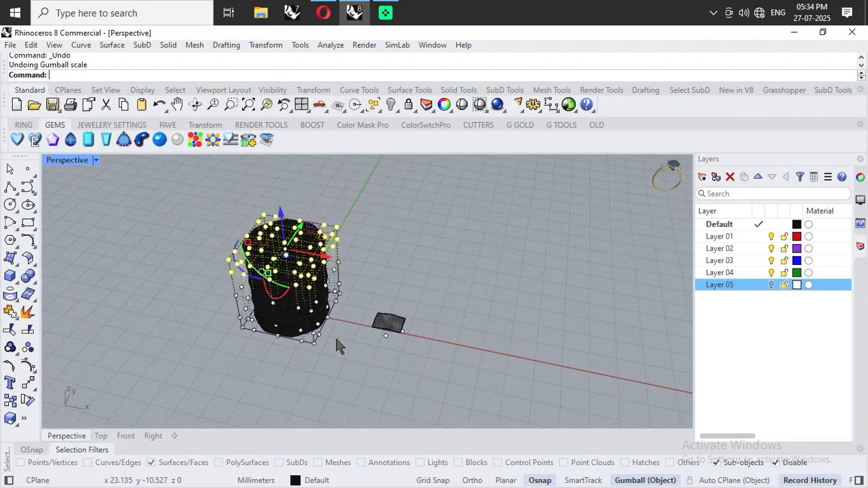
- Scale the cage's top two rows of points inward uniformly in 3D, to about two thirds of their width, in the Front view
{"action": "scroll", "coordinate": [280, 232], "scroll_direction": "up", "scroll_amount": 10}
{"action": "right_click_drag", "start_coordinate": [349, 264], "coordinate": [374, 193]}
{"action": "scroll", "coordinate": [374, 193], "scroll_direction": "down", "scroll_amount": 3}
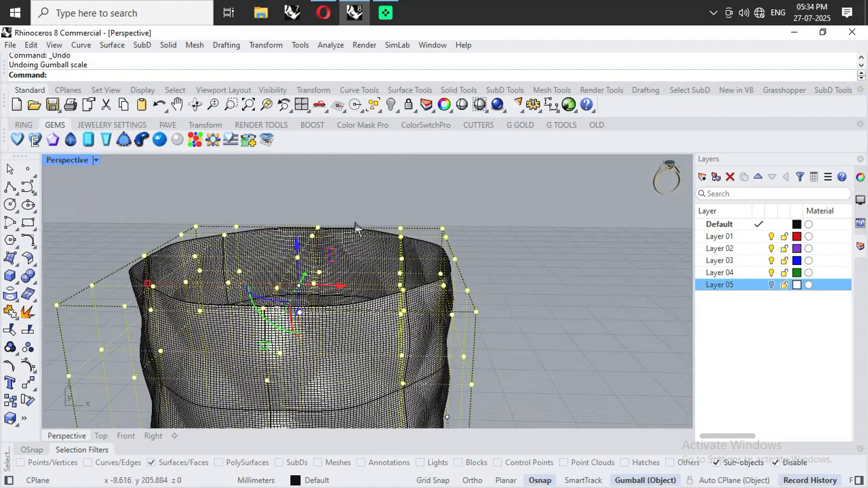
{"action": "left_click", "coordinate": [101, 436]}
{"action": "left_click", "coordinate": [126, 436]}
{"action": "scroll", "coordinate": [175, 396], "scroll_direction": "down", "scroll_amount": 8}
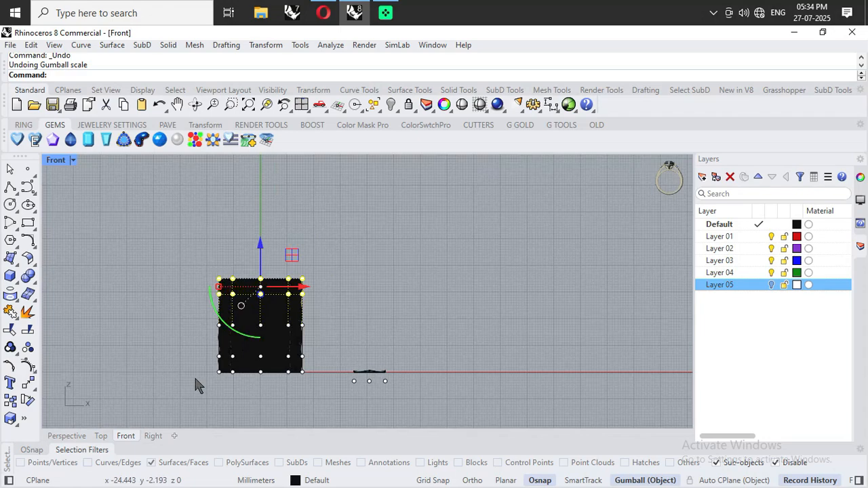
{"action": "scroll", "coordinate": [242, 303], "scroll_direction": "up", "scroll_amount": 14}
{"action": "left_click_drag", "start_coordinate": [143, 236], "coordinate": [202, 245]}
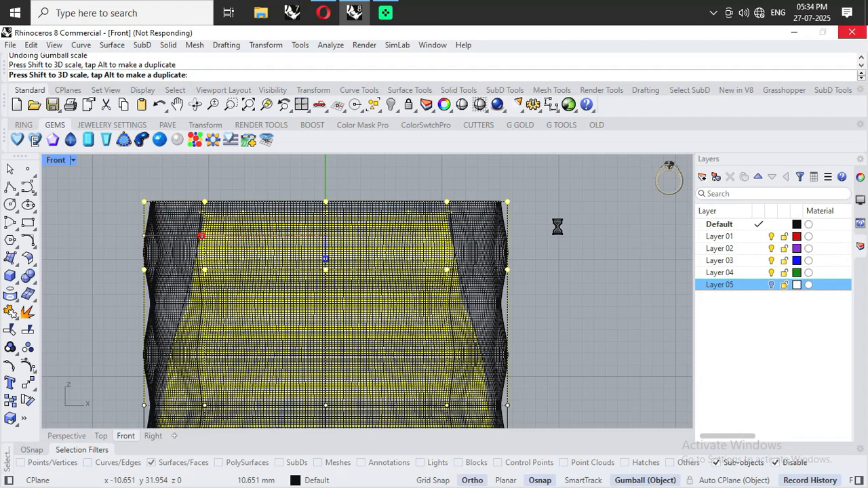
{"action": "left_click", "coordinate": [438, 294]}
{"action": "scroll", "coordinate": [445, 277], "scroll_direction": "down", "scroll_amount": 6}
{"action": "right_click_drag", "start_coordinate": [520, 277], "coordinate": [450, 203]}
{"action": "left_click", "coordinate": [66, 438]}
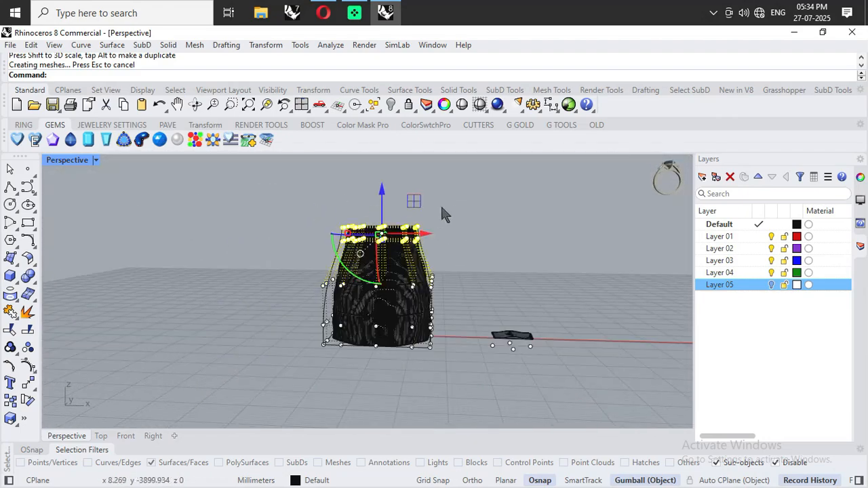
{"action": "scroll", "coordinate": [397, 386], "scroll_direction": "up", "scroll_amount": 3}
- In the Front view, lower the cage's bottom row of points about 4.3 mm and scale it inward uniformly in 3D
{"action": "left_click", "coordinate": [125, 436]}
{"action": "right_click_drag", "start_coordinate": [315, 423], "coordinate": [287, 360]}
{"action": "scroll", "coordinate": [283, 362], "scroll_direction": "up", "scroll_amount": 6}
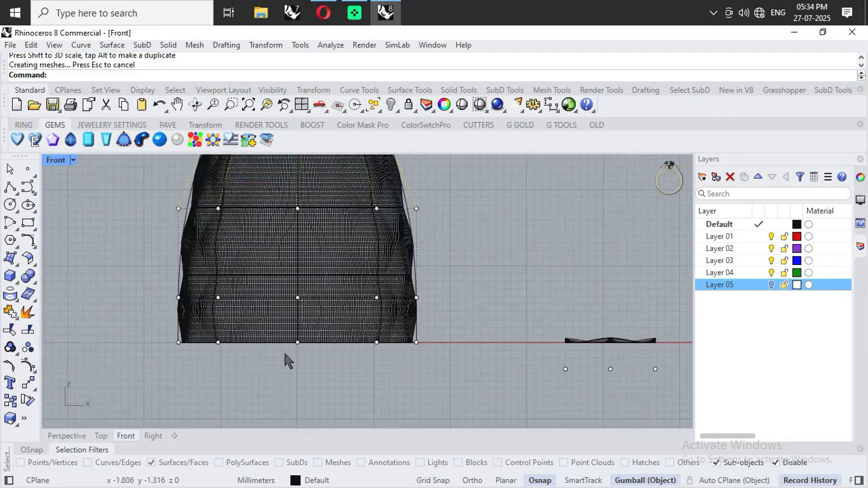
{"action": "scroll", "coordinate": [202, 332], "scroll_direction": "down", "scroll_amount": 4}
{"action": "left_click_drag", "start_coordinate": [128, 315], "coordinate": [440, 367]}
{"action": "left_click_drag", "start_coordinate": [273, 296], "coordinate": [275, 325]}
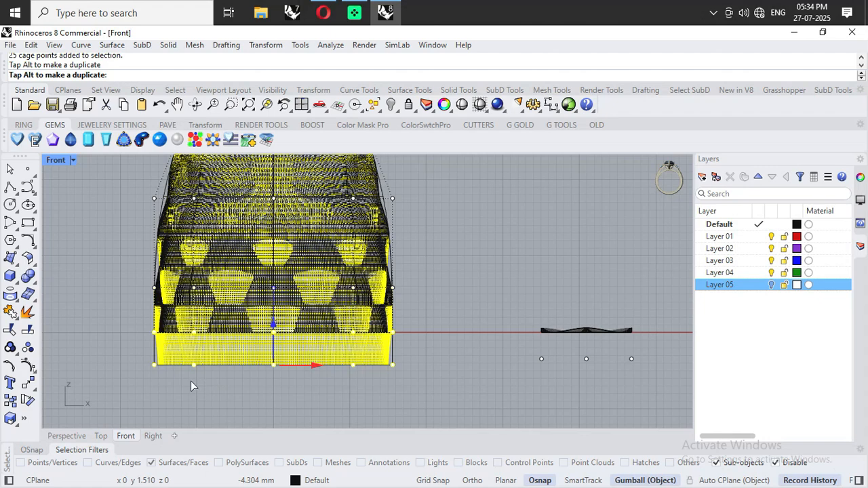
{"action": "left_click_drag", "start_coordinate": [191, 380], "coordinate": [220, 366]}
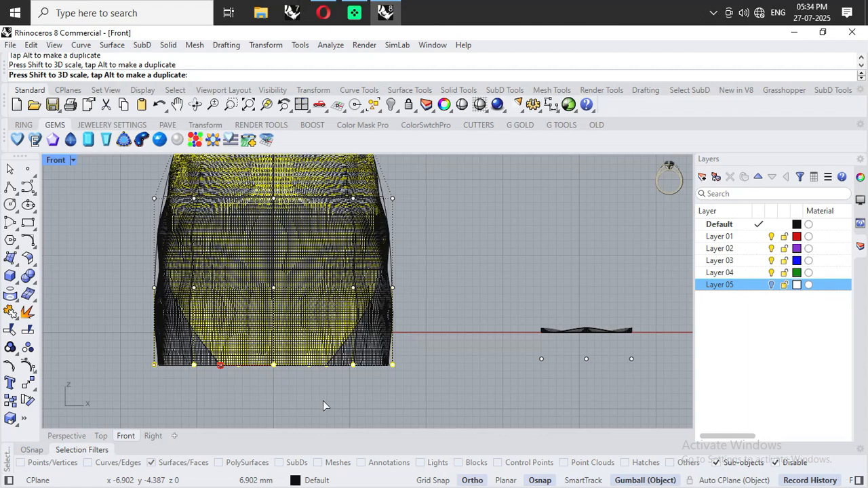
{"action": "right_click_drag", "start_coordinate": [236, 333], "coordinate": [265, 355]}
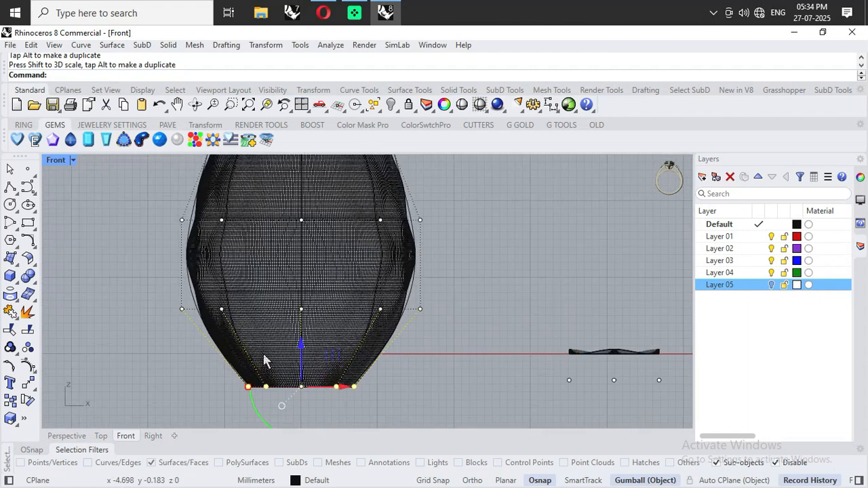
- Scale the cage's second-lowest row of points outward uniformly in 3D and lower it about 1.8 mm
{"action": "scroll", "coordinate": [264, 359], "scroll_direction": "up", "scroll_amount": 2}
{"action": "left_click_drag", "start_coordinate": [119, 270], "coordinate": [505, 340]}
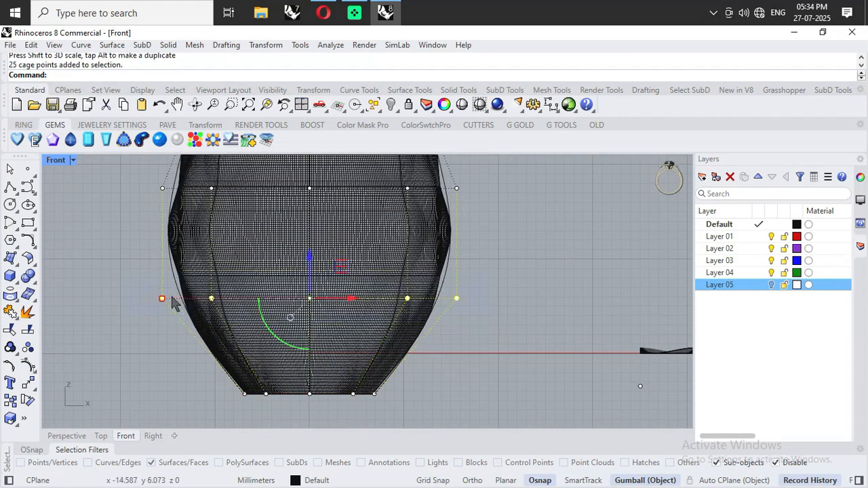
{"action": "left_click_drag", "start_coordinate": [163, 300], "coordinate": [114, 303]}
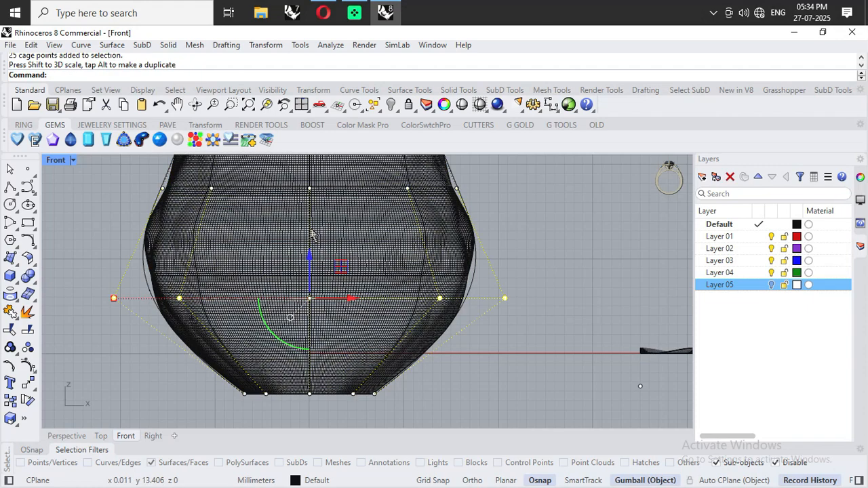
{"action": "left_click_drag", "start_coordinate": [311, 259], "coordinate": [310, 276]}
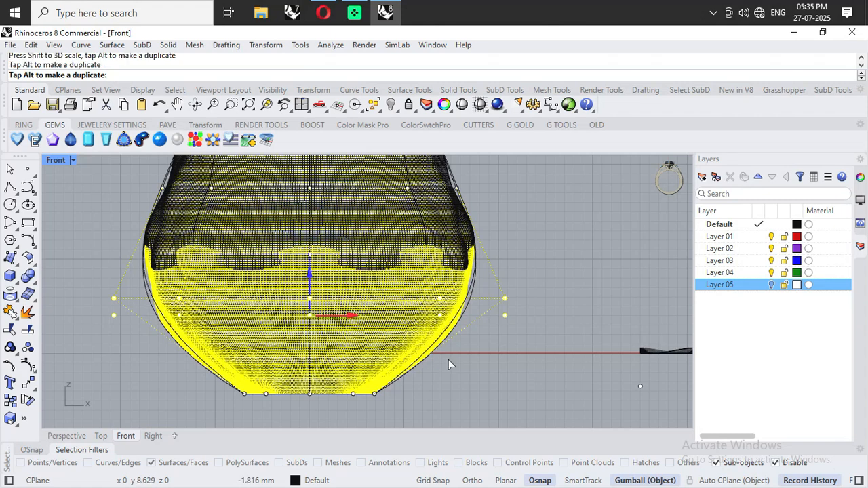
{"action": "left_click_drag", "start_coordinate": [448, 360], "coordinate": [449, 364]}
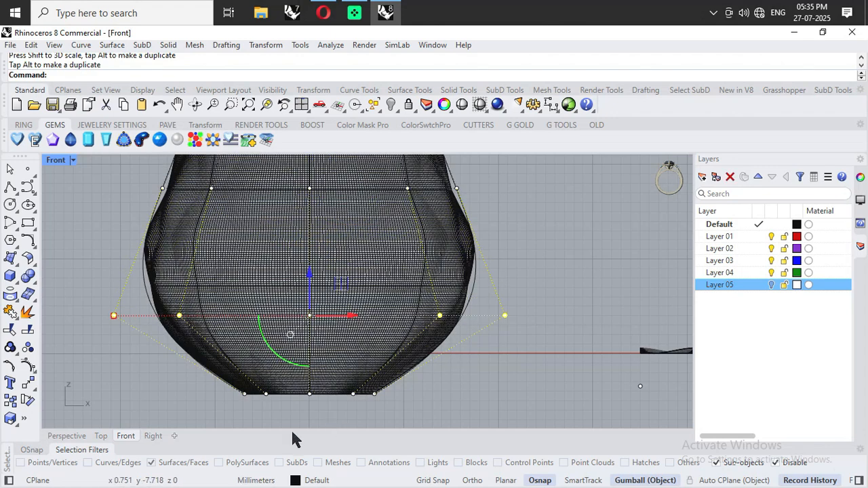
- Turn off the cage's control points and set the Perspective view to Rendered display mode
{"action": "left_click", "coordinate": [71, 436]}
{"action": "right_click_drag", "start_coordinate": [436, 312], "coordinate": [676, 277]}
{"action": "key", "text": "Escape"}
{"action": "key", "text": "Escape"}
{"action": "scroll", "coordinate": [399, 188], "scroll_direction": "up", "scroll_amount": 6}
{"action": "right_click_drag", "start_coordinate": [399, 188], "coordinate": [358, 248]}
{"action": "scroll", "coordinate": [358, 248], "scroll_direction": "down", "scroll_amount": 6}
{"action": "scroll", "coordinate": [455, 270], "scroll_direction": "up", "scroll_amount": 3}
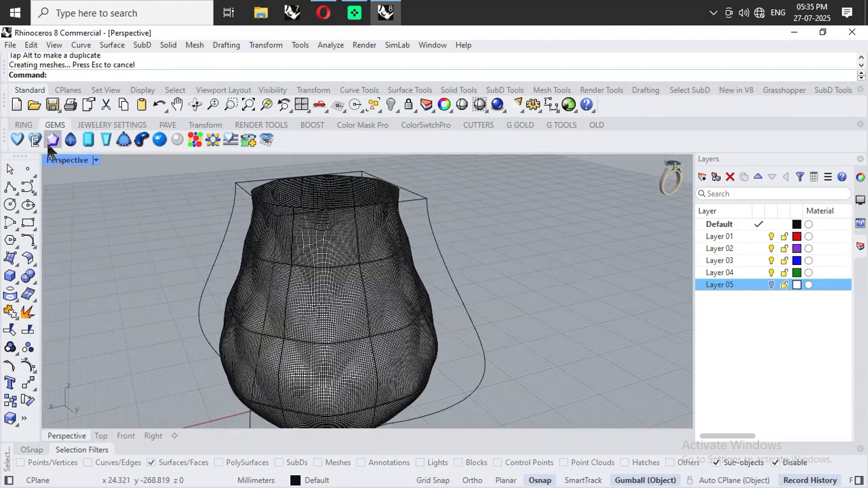
{"action": "left_click", "coordinate": [96, 160]}
{"action": "left_click", "coordinate": [138, 95]}
- Hide the deformation cage around the vase
{"action": "right_click_drag", "start_coordinate": [531, 308], "coordinate": [397, 307]}
{"action": "scroll", "coordinate": [420, 304], "scroll_direction": "up", "scroll_amount": 6}
{"action": "left_click", "coordinate": [317, 258]}
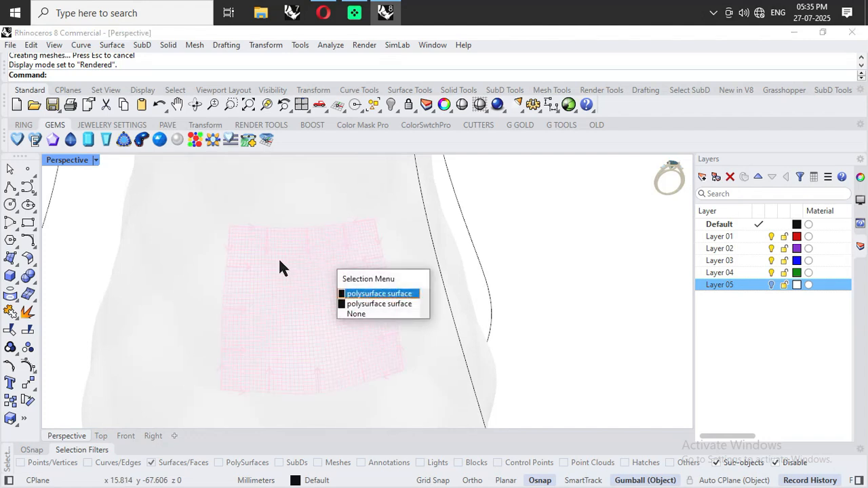
{"action": "left_click", "coordinate": [516, 290]}
{"action": "scroll", "coordinate": [413, 279], "scroll_direction": "down", "scroll_amount": 6}
{"action": "right_click_drag", "start_coordinate": [356, 263], "coordinate": [435, 290]}
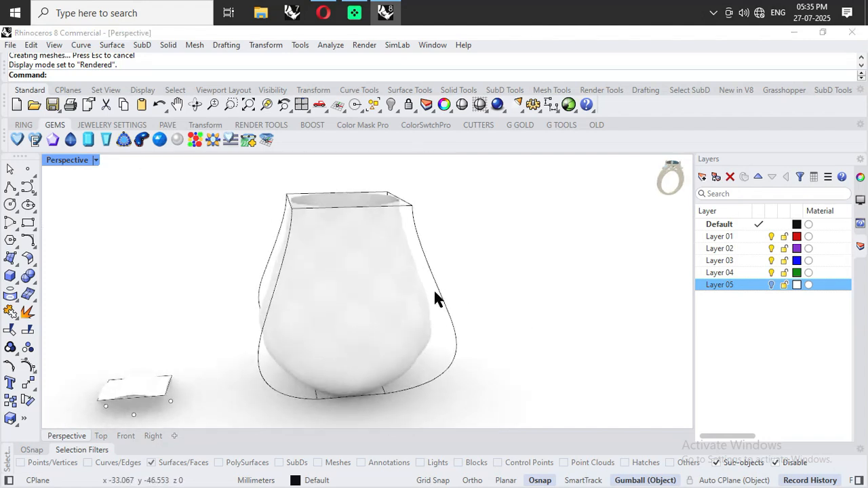
{"action": "left_click", "coordinate": [435, 299]}
{"action": "key", "text": "ctrl+h"}
- Select the vase surfaces and give the Default layer a Plaster material coloured SeaGreen
{"action": "right_click_drag", "start_coordinate": [423, 238], "coordinate": [306, 265]}
{"action": "left_click_drag", "start_coordinate": [251, 198], "coordinate": [470, 407]}
{"action": "scroll", "coordinate": [378, 261], "scroll_direction": "up", "scroll_amount": 3}
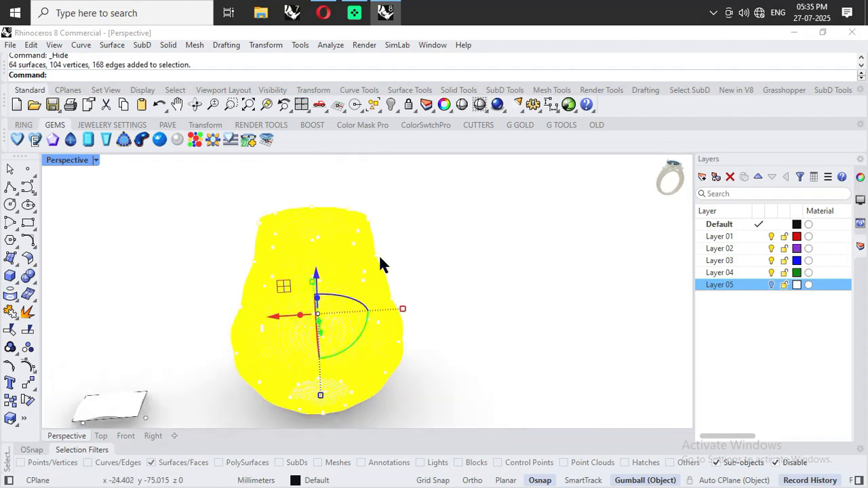
{"action": "right_click_drag", "start_coordinate": [430, 296], "coordinate": [462, 278]}
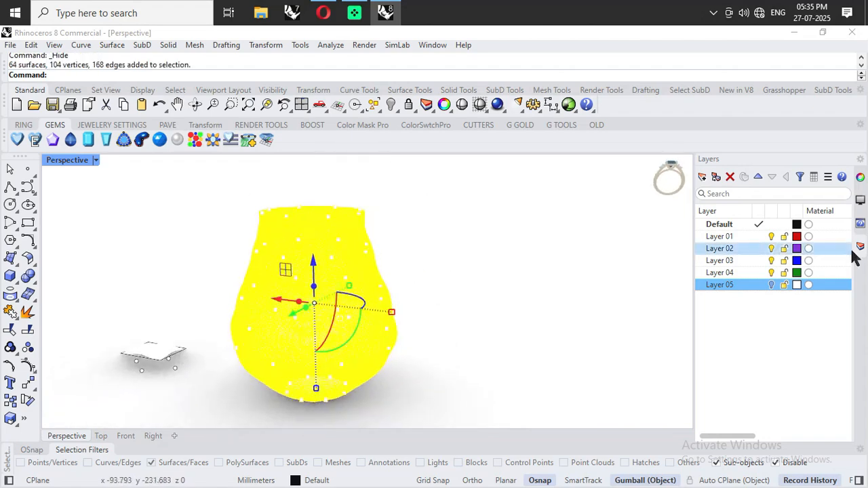
{"action": "left_click", "coordinate": [807, 224]}
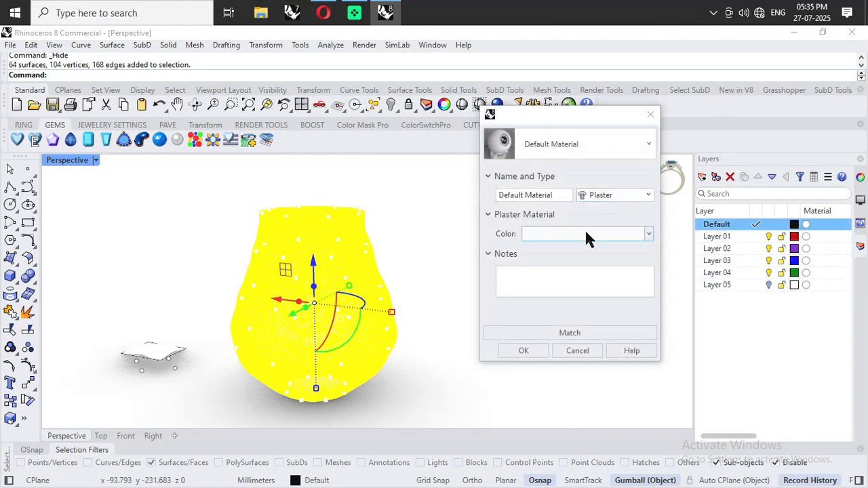
{"action": "left_click", "coordinate": [585, 231]}
{"action": "left_click", "coordinate": [168, 280]}
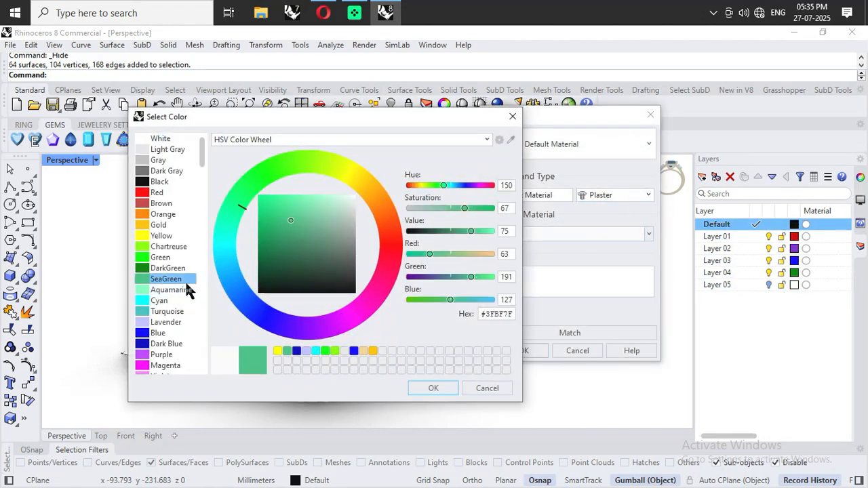
{"action": "left_click", "coordinate": [432, 387]}
{"action": "left_click", "coordinate": [521, 354]}
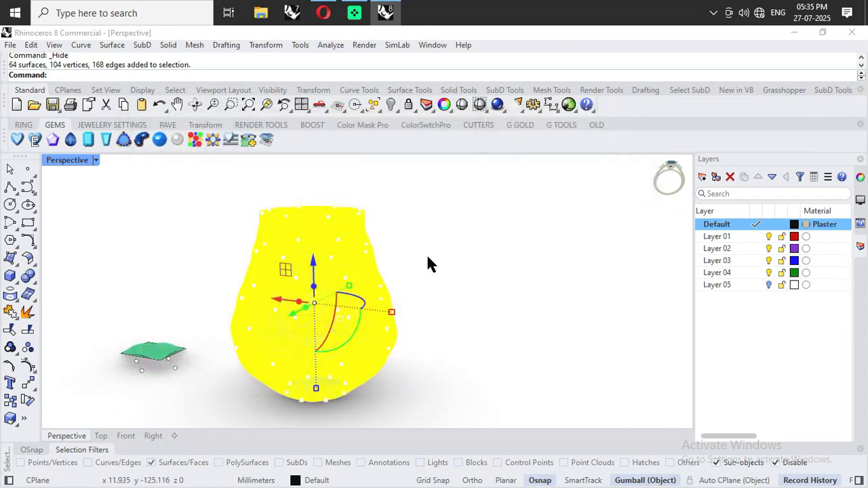
- Deselect the vase and examine its plaster-rendered body and open rim from several angles
{"action": "left_click", "coordinate": [437, 275]}
{"action": "scroll", "coordinate": [376, 224], "scroll_direction": "up", "scroll_amount": 4}
{"action": "scroll", "coordinate": [376, 224], "scroll_direction": "down", "scroll_amount": 4}
{"action": "right_click_drag", "start_coordinate": [413, 275], "coordinate": [446, 328]}
{"action": "right_click_drag", "start_coordinate": [404, 193], "coordinate": [444, 229]}
{"action": "scroll", "coordinate": [393, 202], "scroll_direction": "up", "scroll_amount": 3}
{"action": "right_click_drag", "start_coordinate": [394, 202], "coordinate": [405, 216]}
{"action": "scroll", "coordinate": [394, 209], "scroll_direction": "down", "scroll_amount": 2}
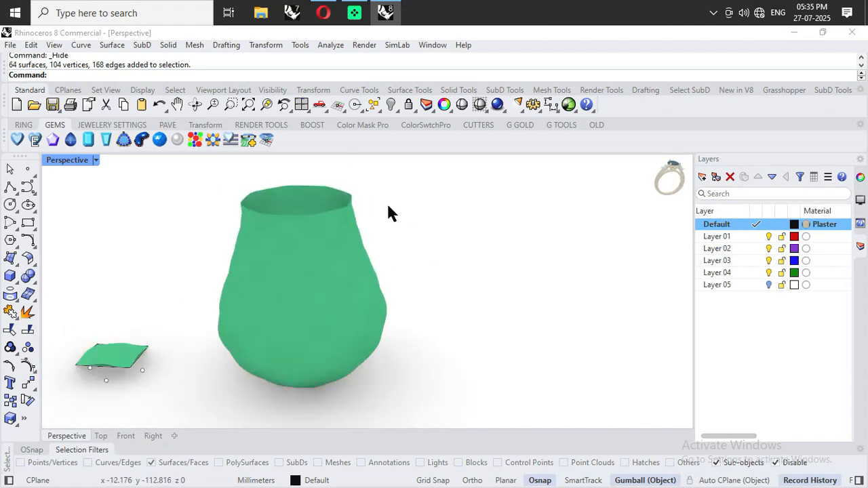
- Change the Default layer's material type to Metal and check the vase's reflections
{"action": "left_click", "coordinate": [833, 227]}
{"action": "left_click", "coordinate": [632, 195]}
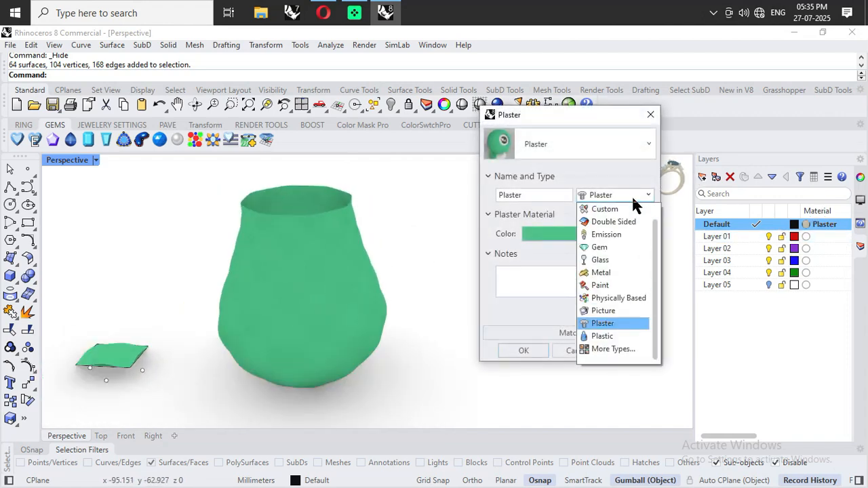
{"action": "left_click", "coordinate": [602, 274]}
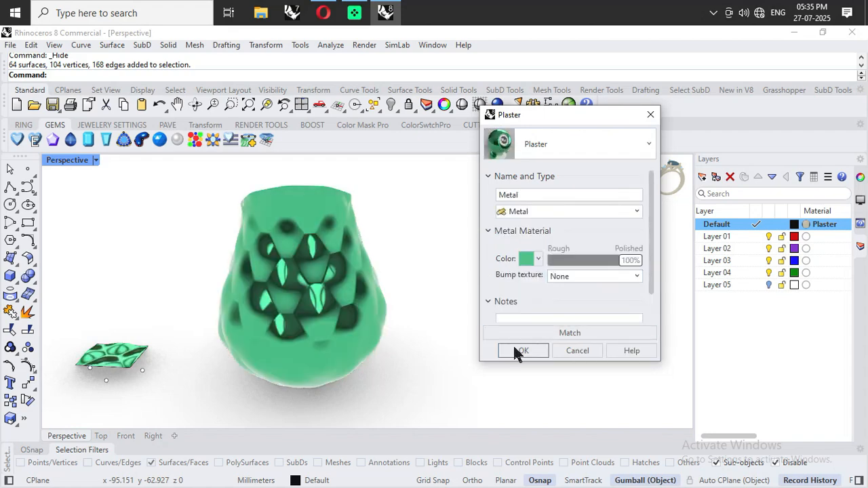
{"action": "left_click", "coordinate": [519, 351]}
{"action": "right_click_drag", "start_coordinate": [414, 256], "coordinate": [651, 246]}
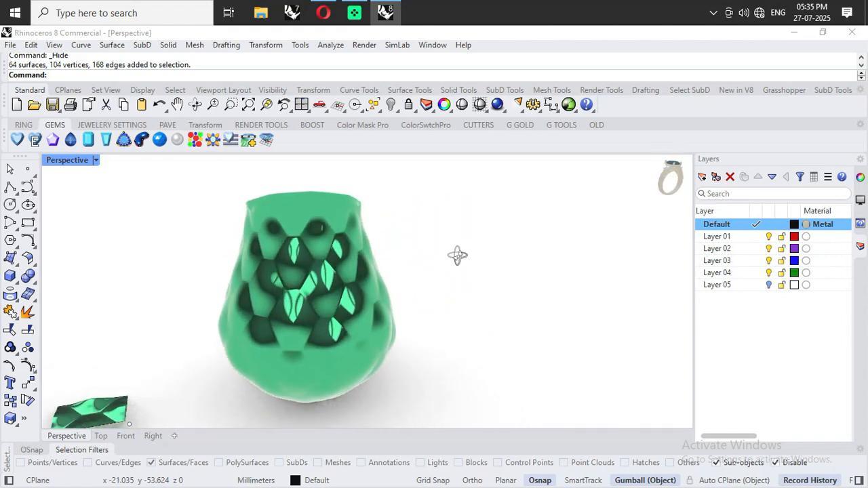
- Change the Default layer's material type to Plastic with 68% reflectivity and 100% clarity
{"action": "left_click", "coordinate": [823, 224]}
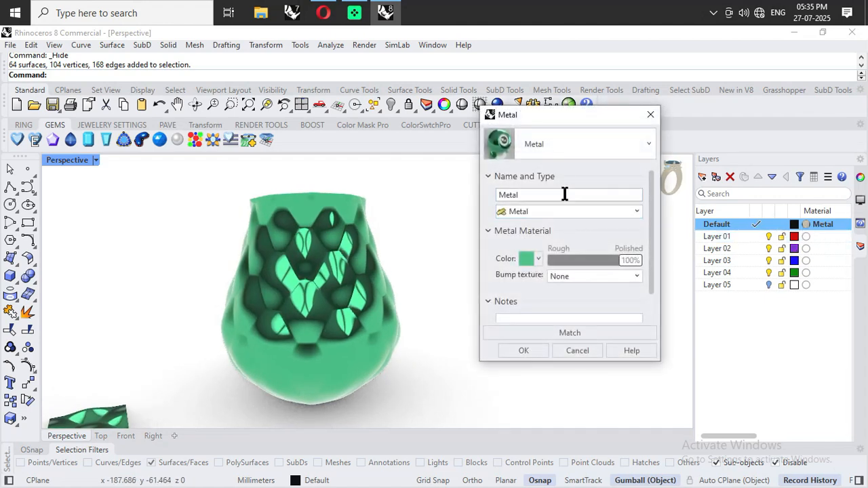
{"action": "left_click", "coordinate": [585, 212]}
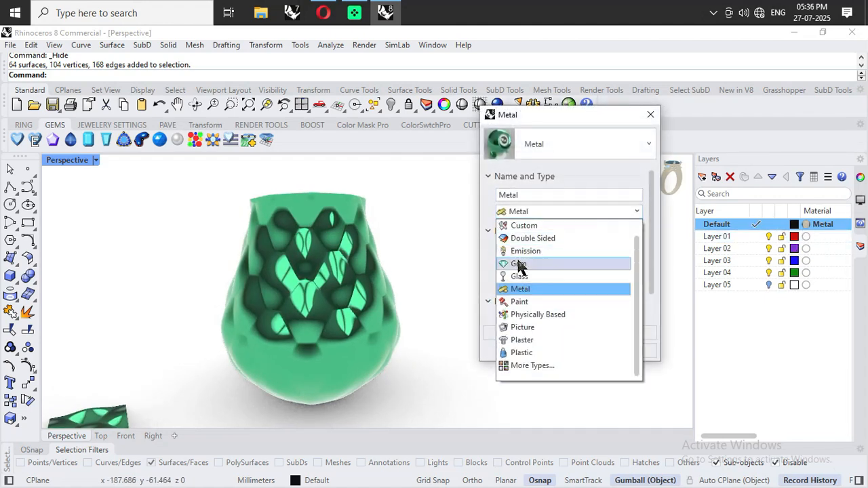
{"action": "left_click", "coordinate": [522, 353]}
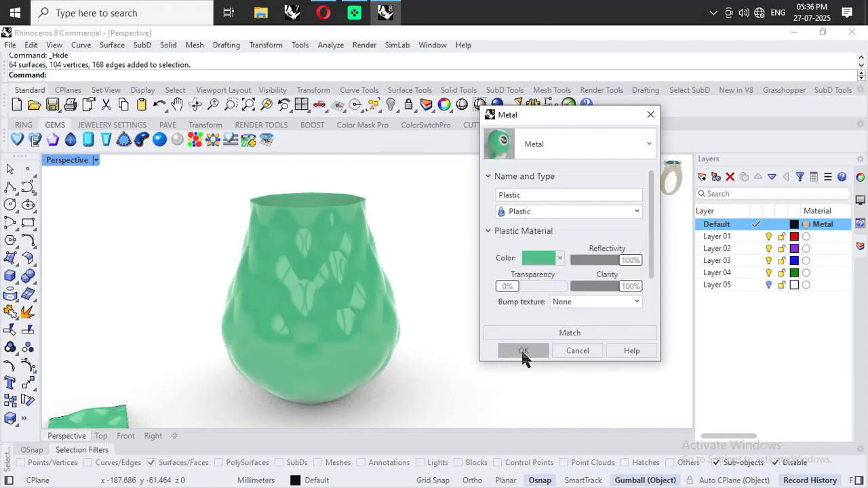
{"action": "left_click_drag", "start_coordinate": [620, 288], "coordinate": [647, 293]}
{"action": "mouse_move", "coordinate": [632, 264]}
{"action": "left_mouse_down"}
{"action": "mouse_move", "coordinate": [608, 261]}
{"action": "mouse_move", "coordinate": [617, 262]}
{"action": "left_mouse_up"}
- Set the plastic material's colour to Purple, apply it, and check the rendered vase
{"action": "left_click", "coordinate": [565, 259]}
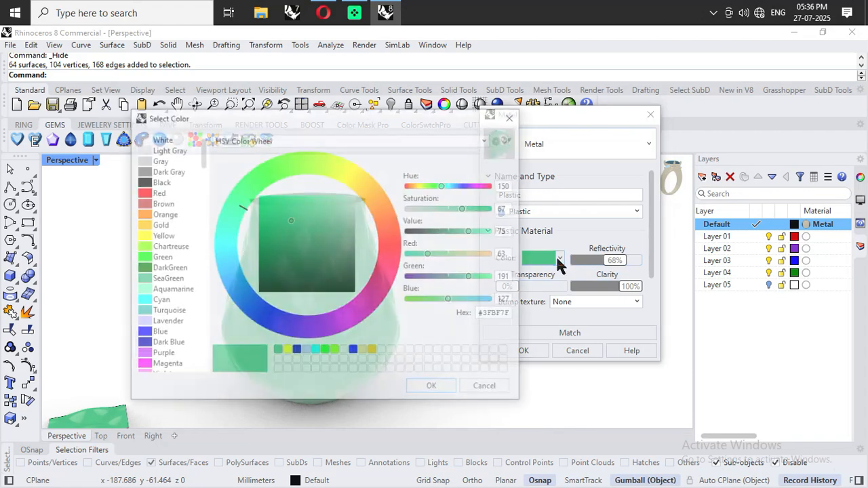
{"action": "left_click", "coordinate": [162, 355]}
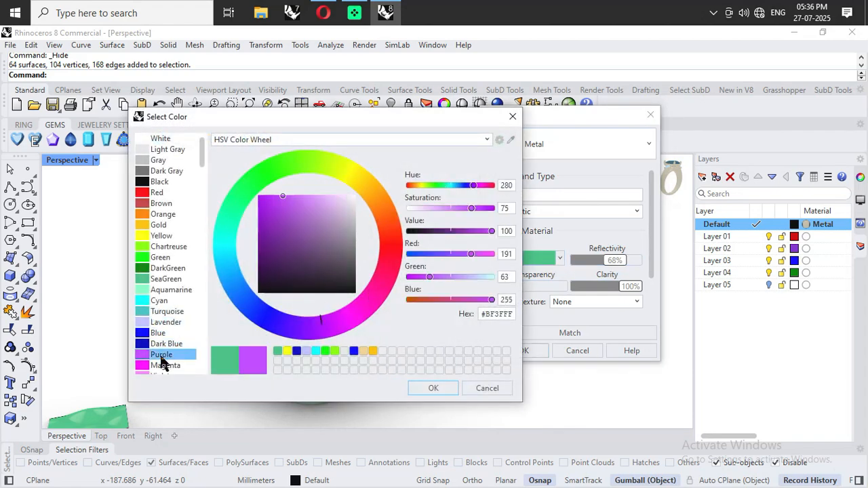
{"action": "left_click", "coordinate": [434, 388]}
{"action": "left_click", "coordinate": [514, 351]}
{"action": "right_click_drag", "start_coordinate": [461, 305], "coordinate": [554, 254]}
{"action": "scroll", "coordinate": [475, 237], "scroll_direction": "down", "scroll_amount": 4}
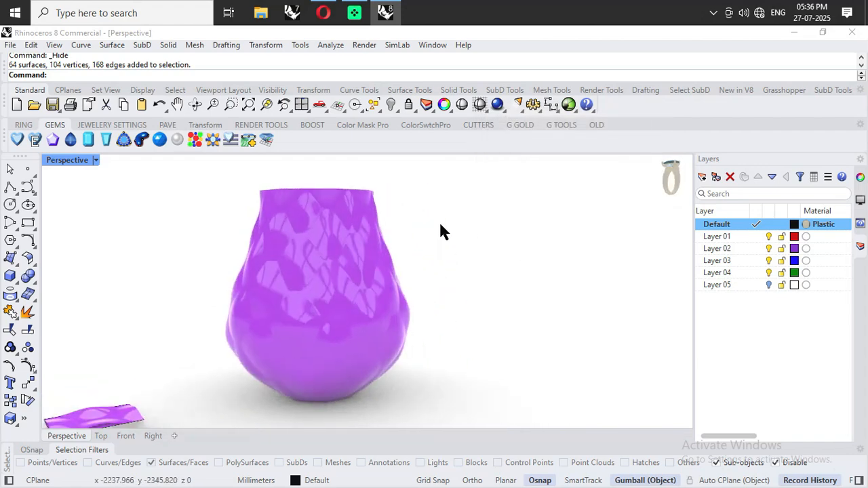
- Select the small source patch with its points and curve beside the vase
{"action": "left_click_drag", "start_coordinate": [293, 296], "coordinate": [194, 387]}
{"action": "scroll", "coordinate": [290, 338], "scroll_direction": "up", "scroll_amount": 3}
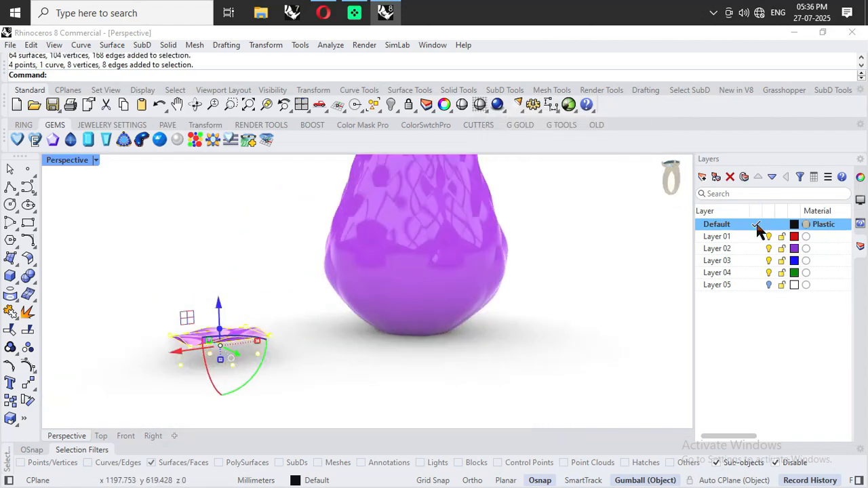